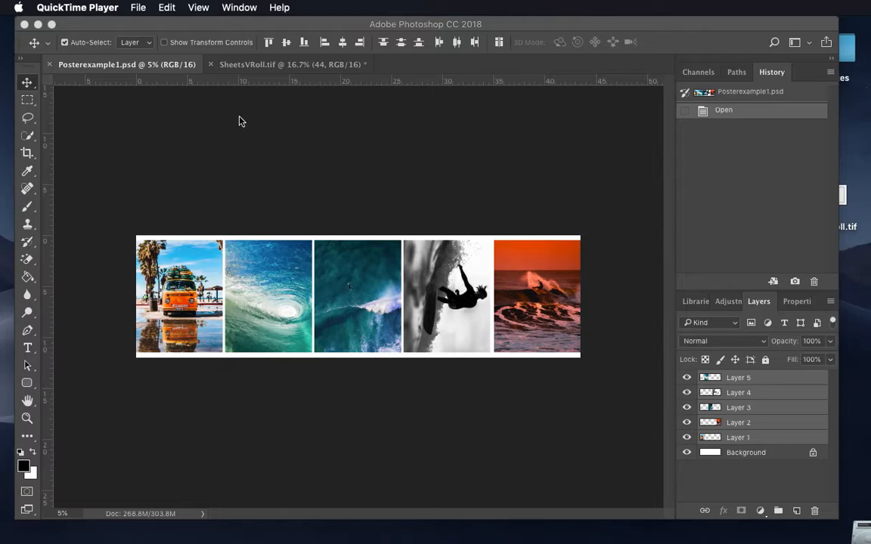
Step: Switch to SheetsVRoll.tif and make the 44 layer group visible to view the 44-inch roll layout
{"action": "left_click", "coordinate": [267, 72]}
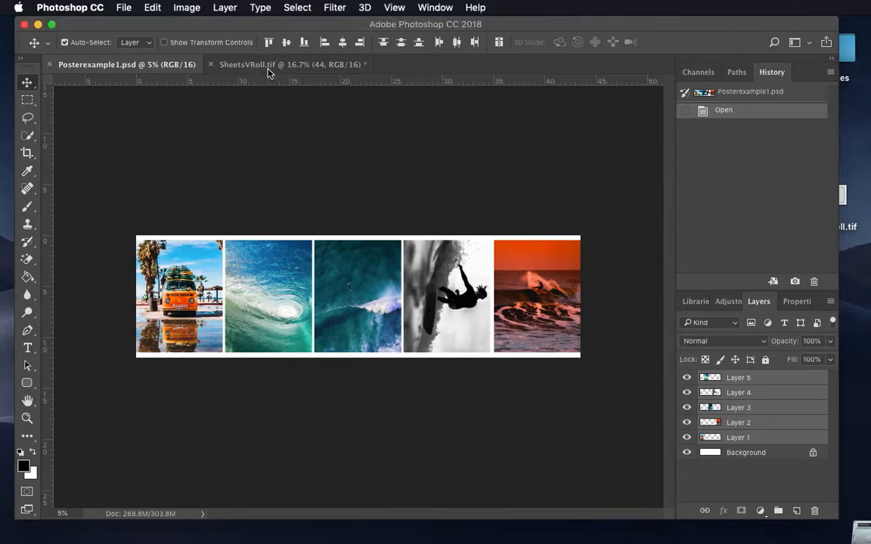
{"action": "left_click", "coordinate": [276, 65]}
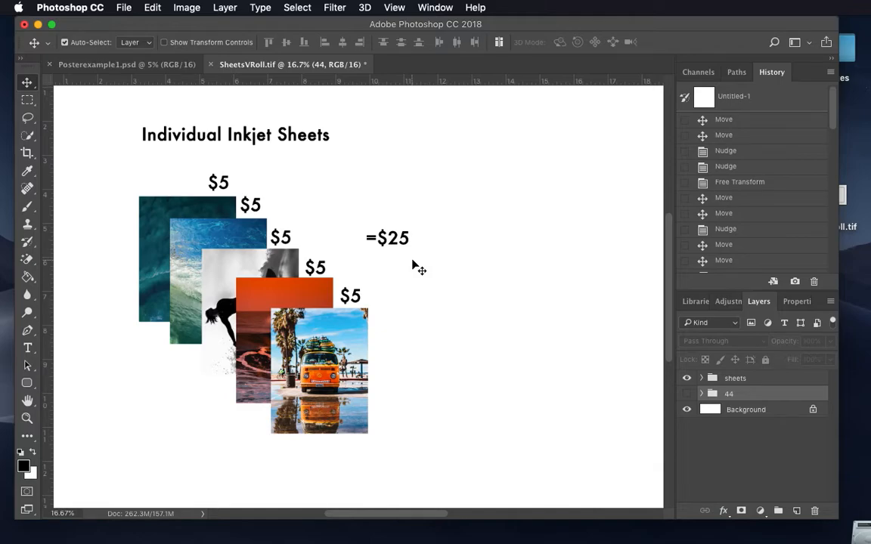
{"action": "left_click", "coordinate": [687, 393]}
{"action": "scroll", "coordinate": [512, 333], "scroll_direction": "right", "scroll_amount": 8}
{"action": "scroll", "coordinate": [512, 333], "scroll_direction": "down", "scroll_amount": 1}
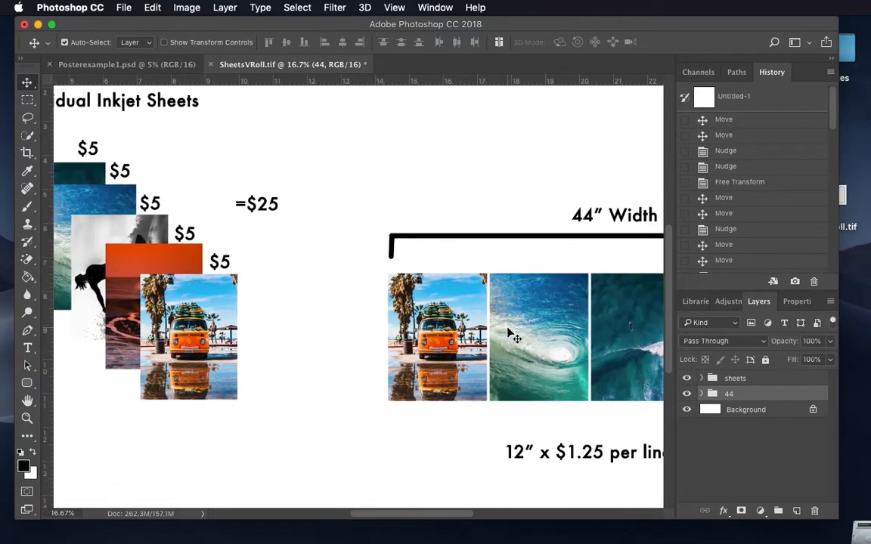
{"action": "scroll", "coordinate": [512, 332], "scroll_direction": "right", "scroll_amount": 5}
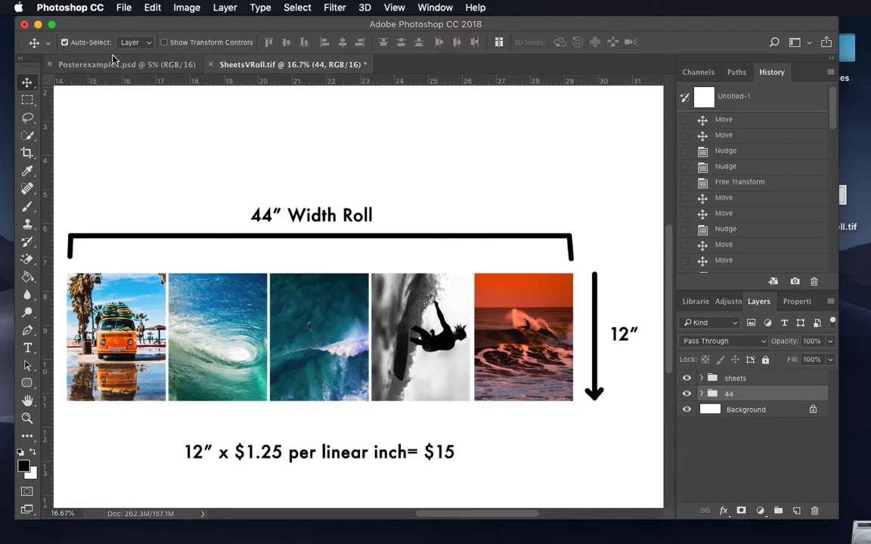
Step: Open the original orange sunset surf JPG, not its copy, from the unsized folder in Photoshop
{"action": "left_click", "coordinate": [38, 24]}
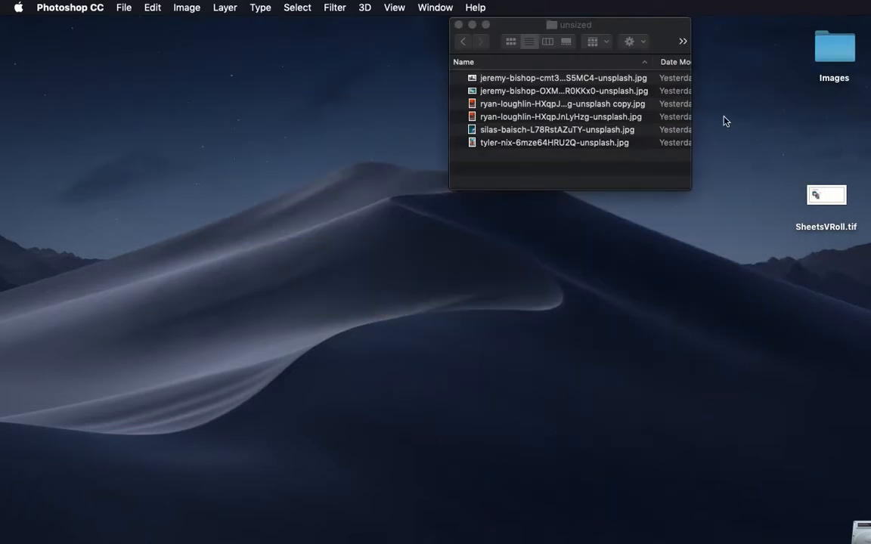
{"action": "left_click", "coordinate": [507, 118]}
{"action": "left_click_drag", "start_coordinate": [507, 121], "coordinate": [332, 538]}
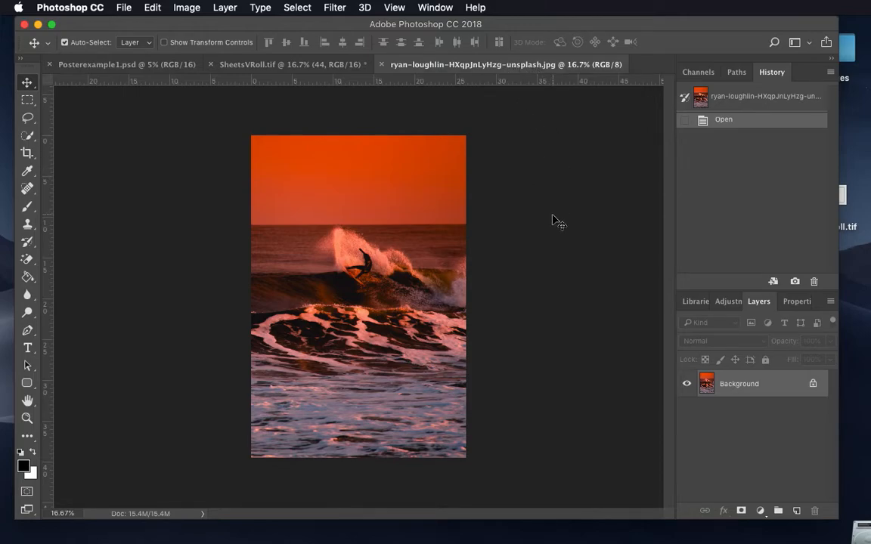
Step: Try a resolution of 300 pixels/inch in the photo's Image Size settings with Resample on
{"action": "left_click", "coordinate": [175, 6]}
{"action": "left_click", "coordinate": [194, 114]}
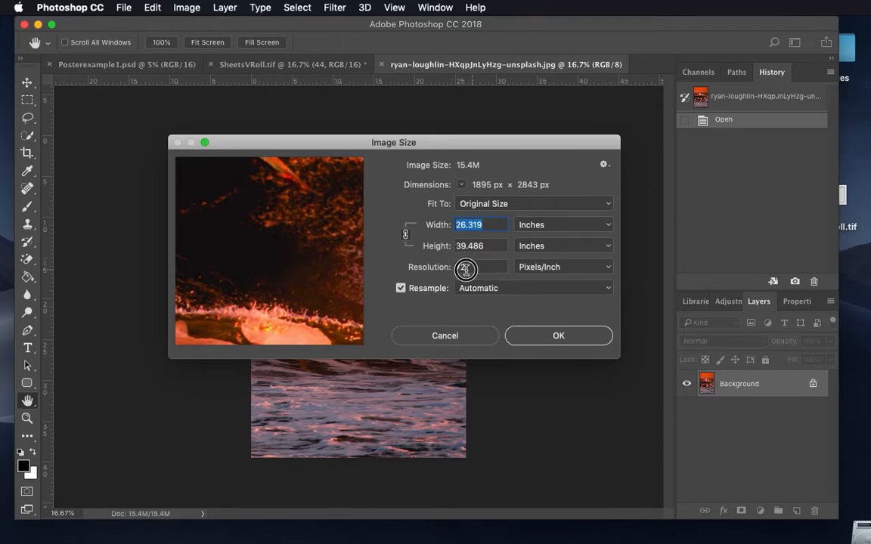
{"action": "double_click", "coordinate": [459, 268]}
{"action": "type", "text": "300"}
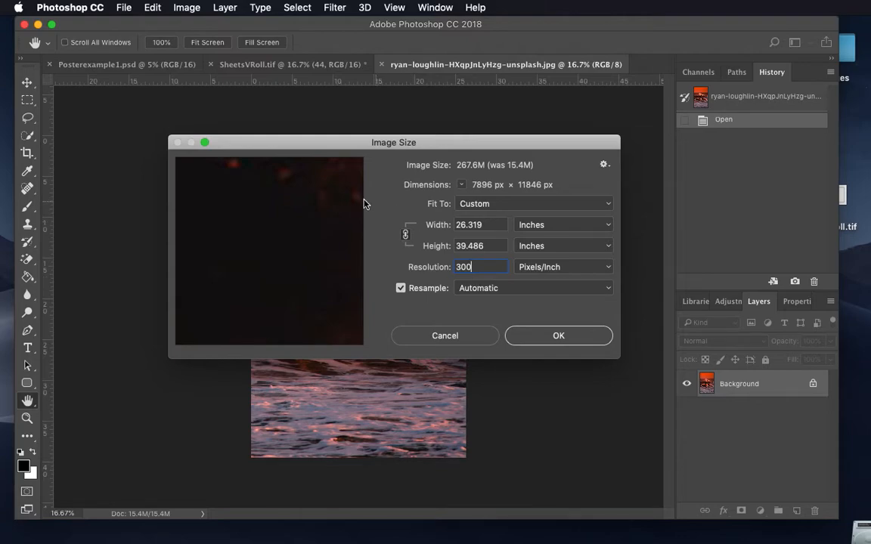
Step: Set the resolution in the Image Size settings back to 72 pixels/inch
{"action": "left_click_drag", "start_coordinate": [292, 145], "coordinate": [294, 169]}
{"action": "double_click", "coordinate": [490, 292]}
{"action": "key", "text": "BackSpace"}
{"action": "type", "text": "72"}
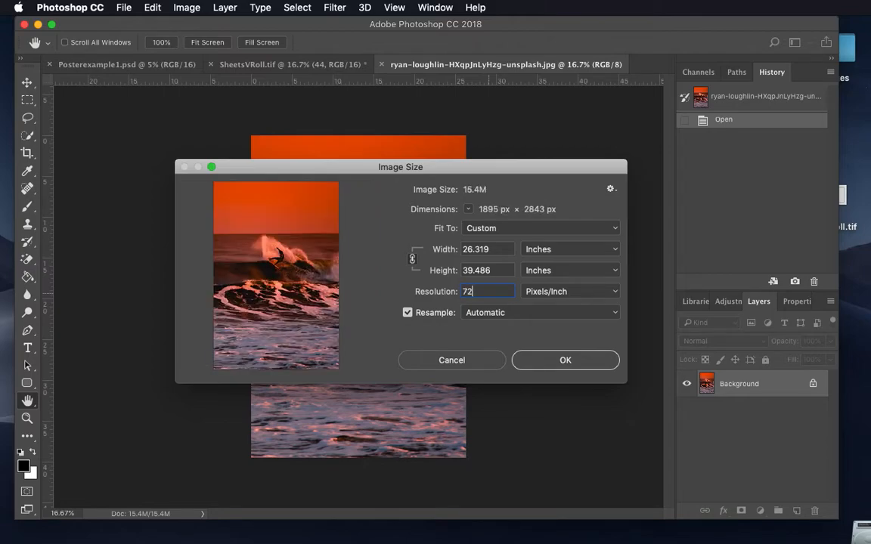
Step: Turn Resample off and set the photo's resolution to 300 pixels/inch
{"action": "left_click", "coordinate": [407, 313]}
{"action": "left_click_drag", "start_coordinate": [487, 292], "coordinate": [422, 295]}
{"action": "type", "text": "300"}
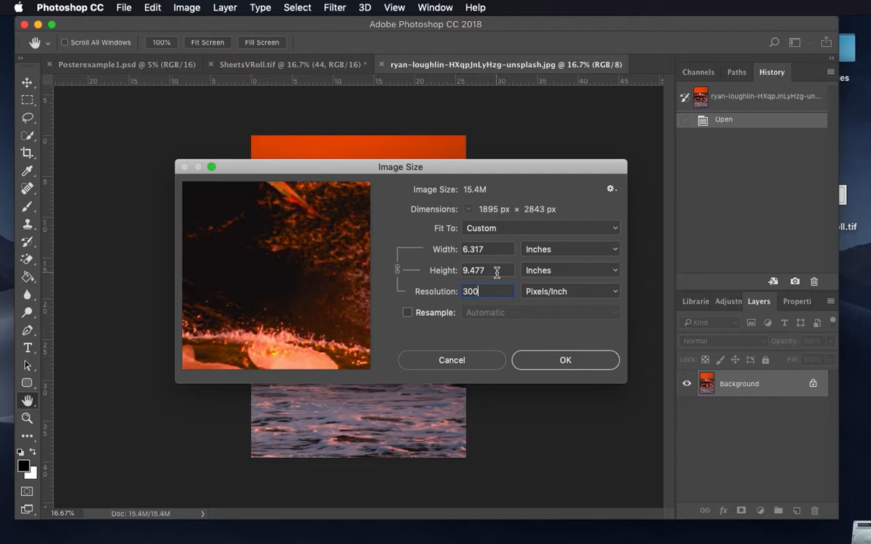
Step: Turn Resample back on, try a width of 8.5 inches and a height of 11 inches, and cancel the resize
{"action": "left_click", "coordinate": [406, 313]}
{"action": "left_click_drag", "start_coordinate": [492, 270], "coordinate": [440, 271]}
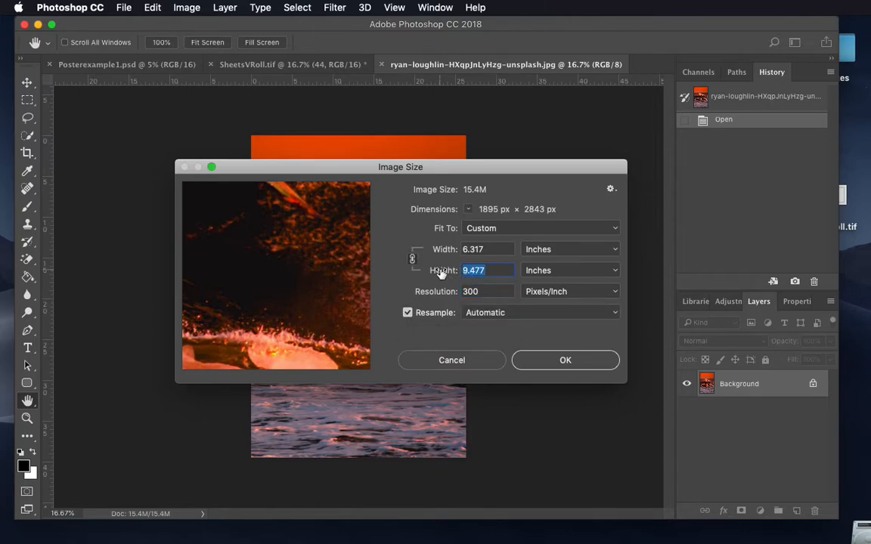
{"action": "left_click_drag", "start_coordinate": [490, 250], "coordinate": [441, 249]}
{"action": "type", "text": "8.5"}
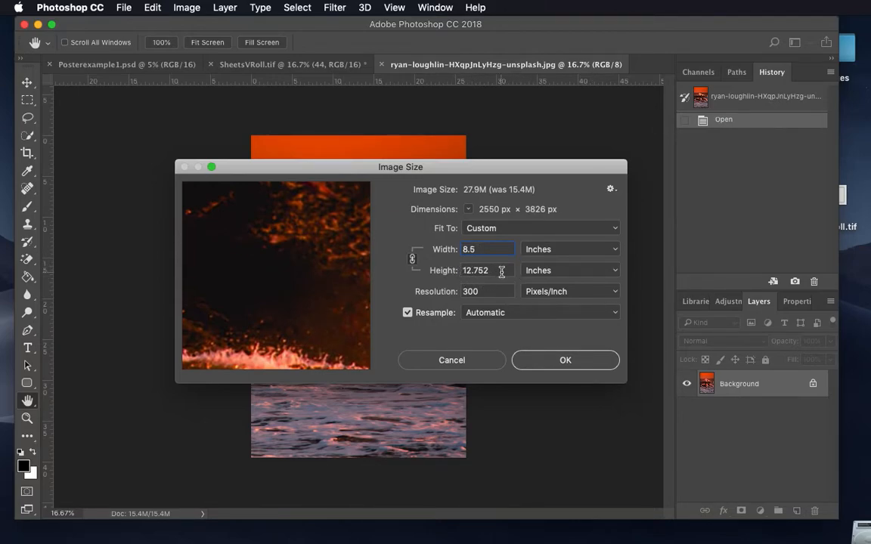
{"action": "left_click_drag", "start_coordinate": [502, 272], "coordinate": [413, 267]}
{"action": "type", "text": "11"}
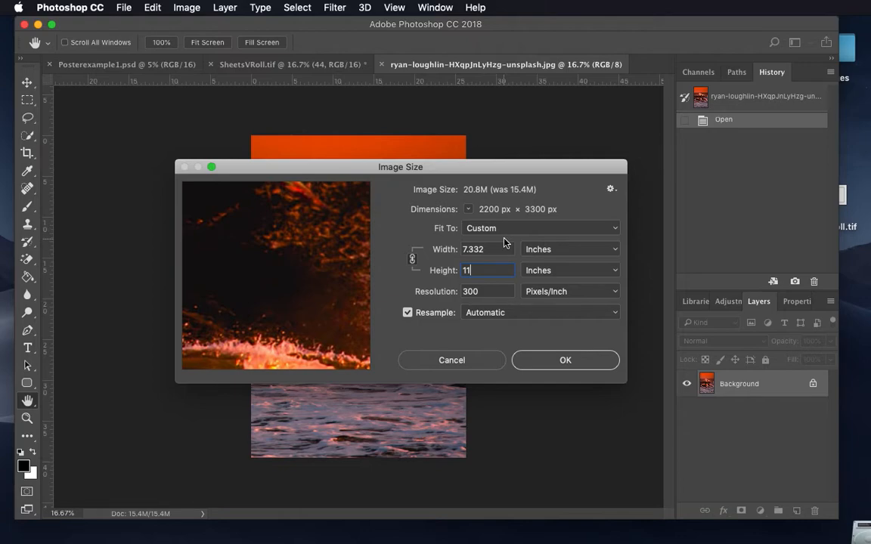
{"action": "left_click", "coordinate": [410, 363]}
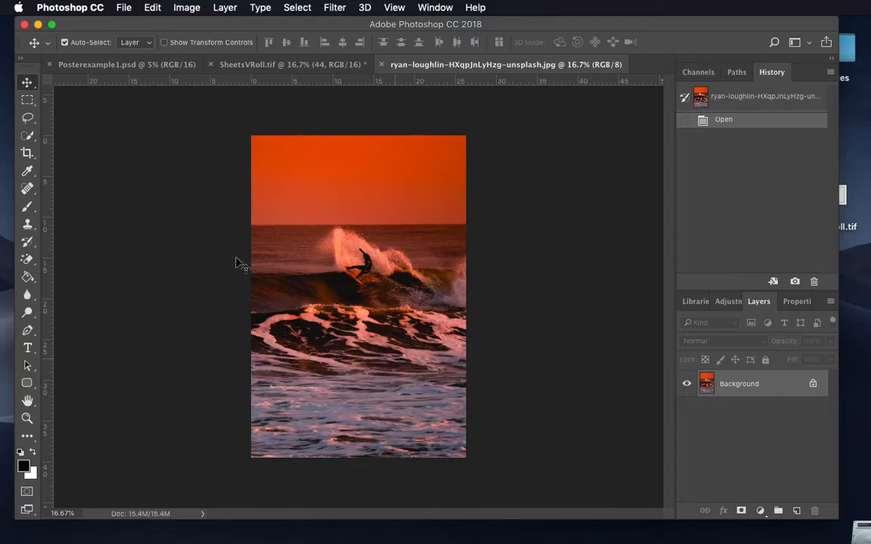
Step: Set the Crop tool to Ratio with the 8.5 by 11 proportions
{"action": "left_click", "coordinate": [27, 155]}
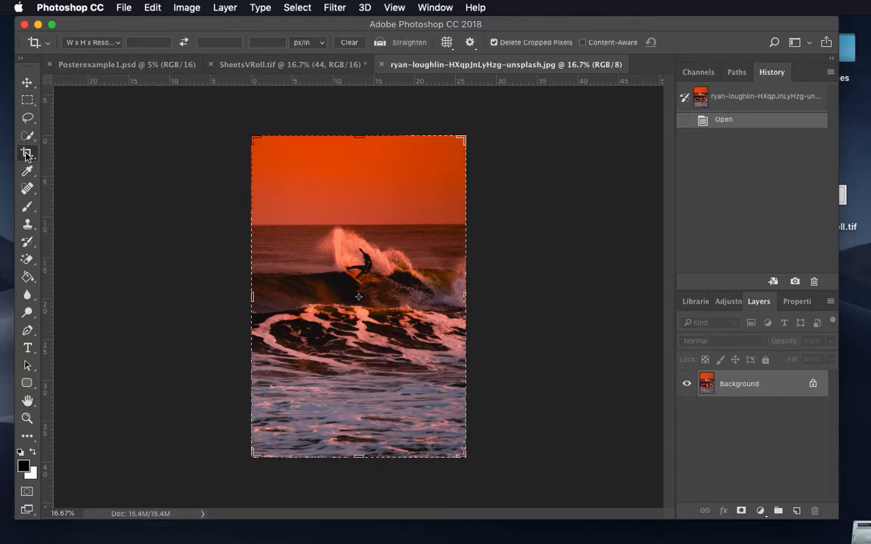
{"action": "left_click", "coordinate": [90, 42]}
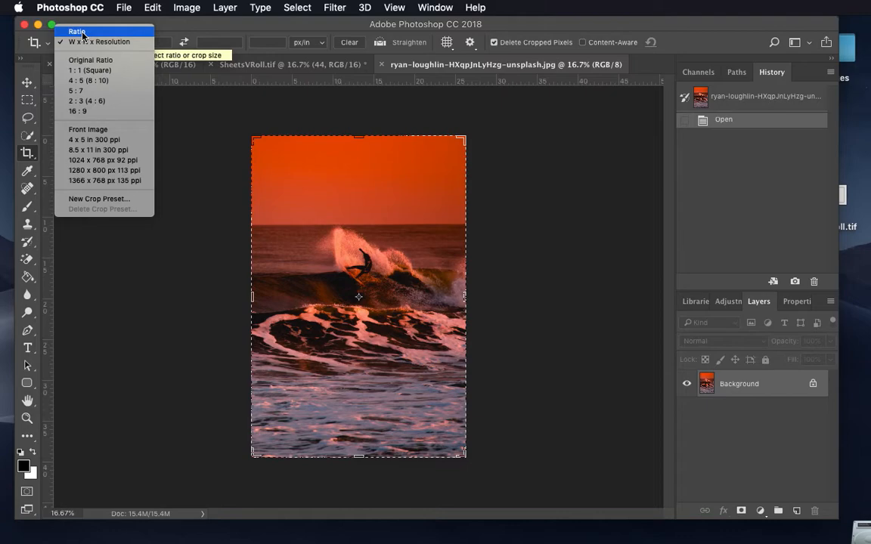
{"action": "left_click", "coordinate": [79, 33]}
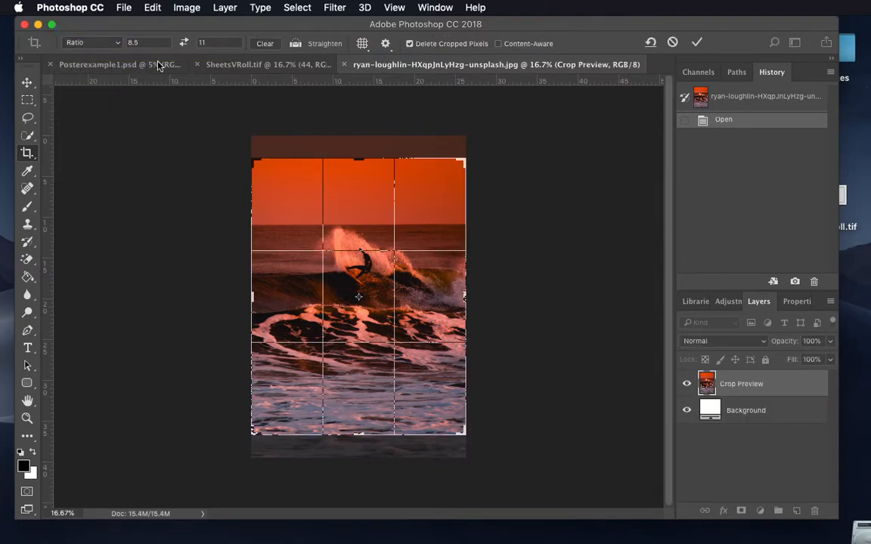
{"action": "double_click", "coordinate": [149, 41]}
{"action": "double_click", "coordinate": [224, 42]}
{"action": "left_click", "coordinate": [114, 42]}
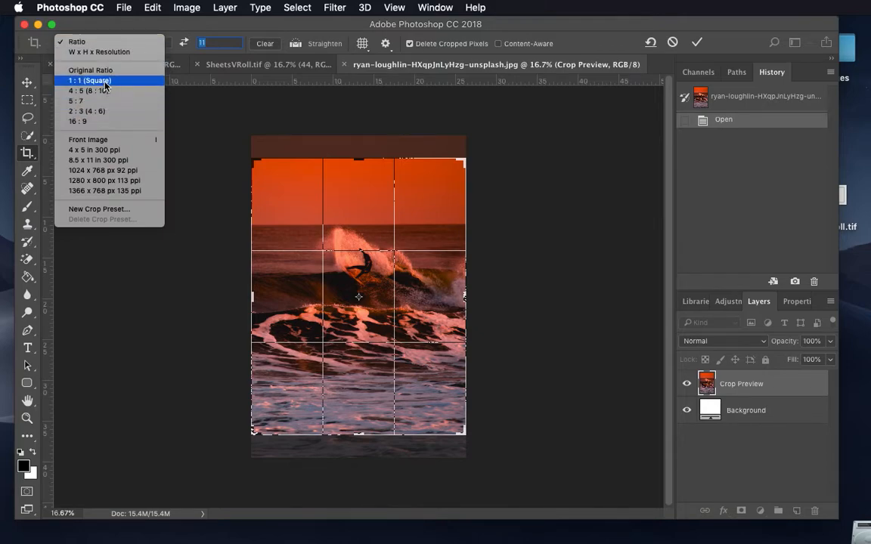
{"action": "left_click", "coordinate": [104, 31]}
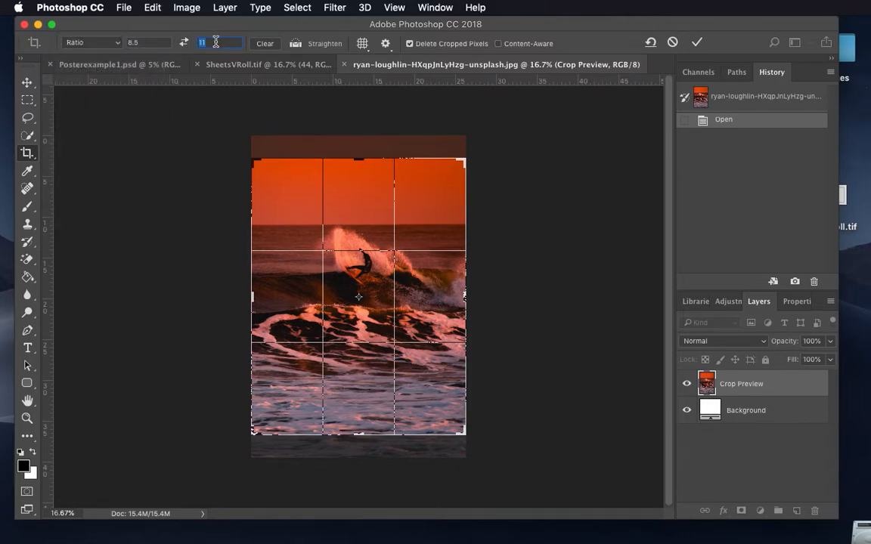
Step: Try adjusting the crop frame on the surf photo and apply the 8.5 by 11 ratio crop
{"action": "left_click", "coordinate": [371, 241]}
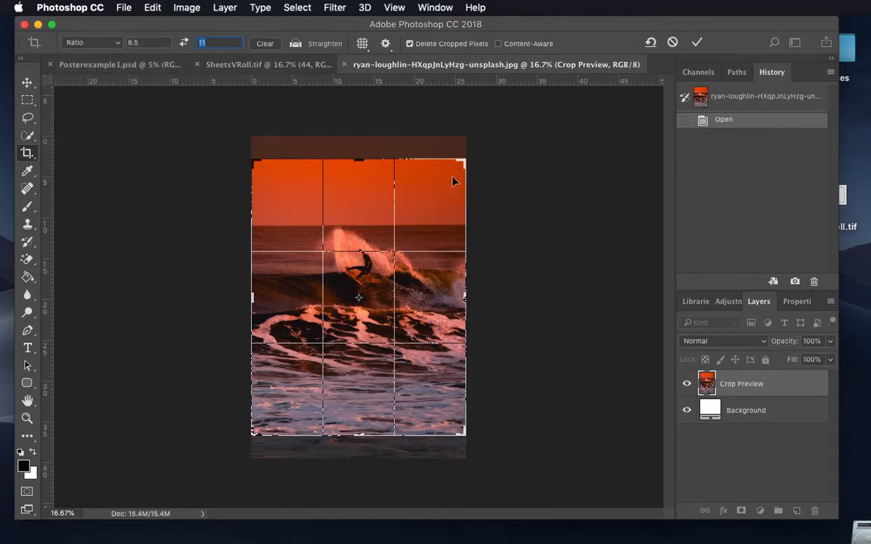
{"action": "left_click", "coordinate": [465, 161]}
{"action": "left_click_drag", "start_coordinate": [464, 161], "coordinate": [449, 148]}
{"action": "left_click", "coordinate": [696, 45]}
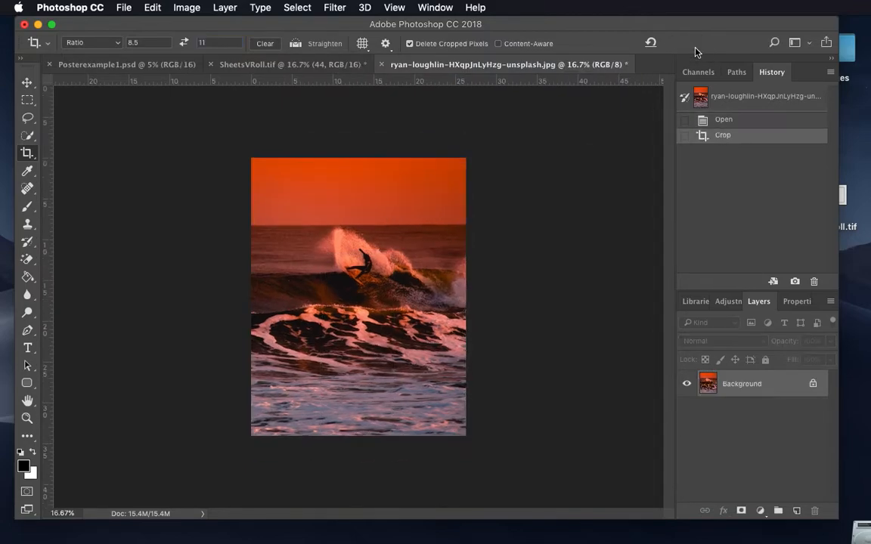
Step: Set the cropped photo's resolution to 300 pixels/inch in Image Size with Resample off
{"action": "left_click", "coordinate": [187, 7]}
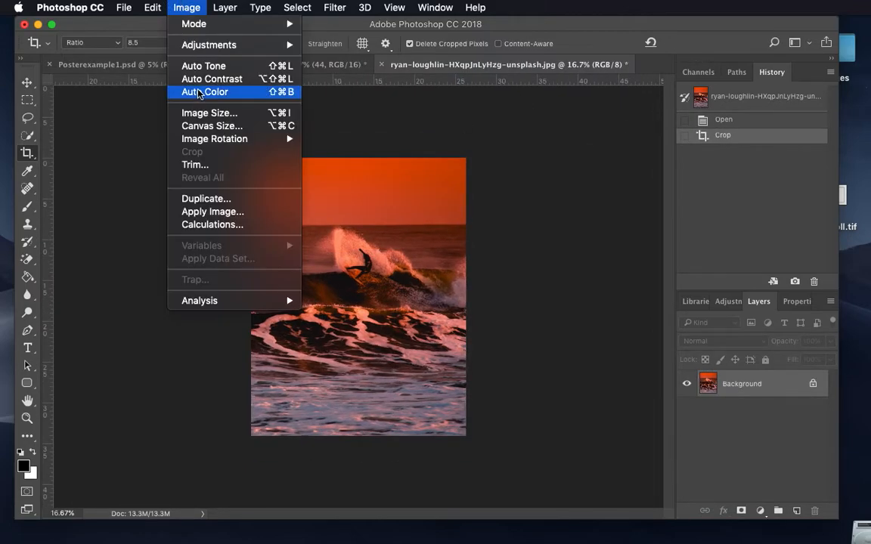
{"action": "left_click", "coordinate": [203, 114]}
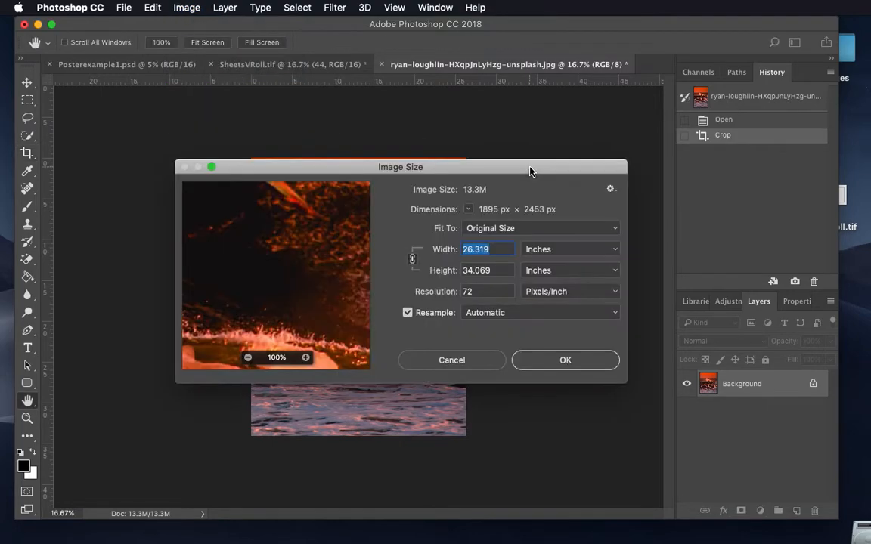
{"action": "left_click", "coordinate": [408, 312]}
{"action": "double_click", "coordinate": [486, 292]}
{"action": "type", "text": "300"}
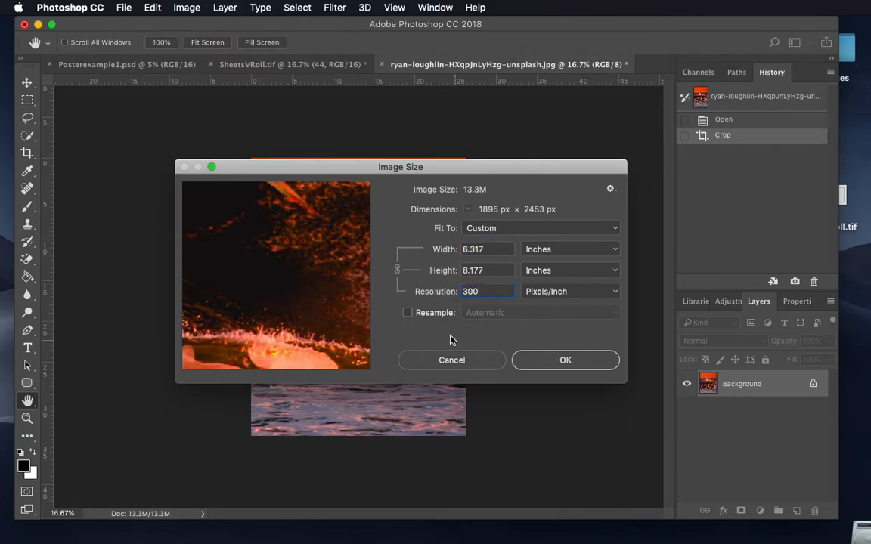
Step: Turn Resample on, enter a height of 11 inches and a width of 8.5 inches, and apply the resize
{"action": "left_click", "coordinate": [407, 313]}
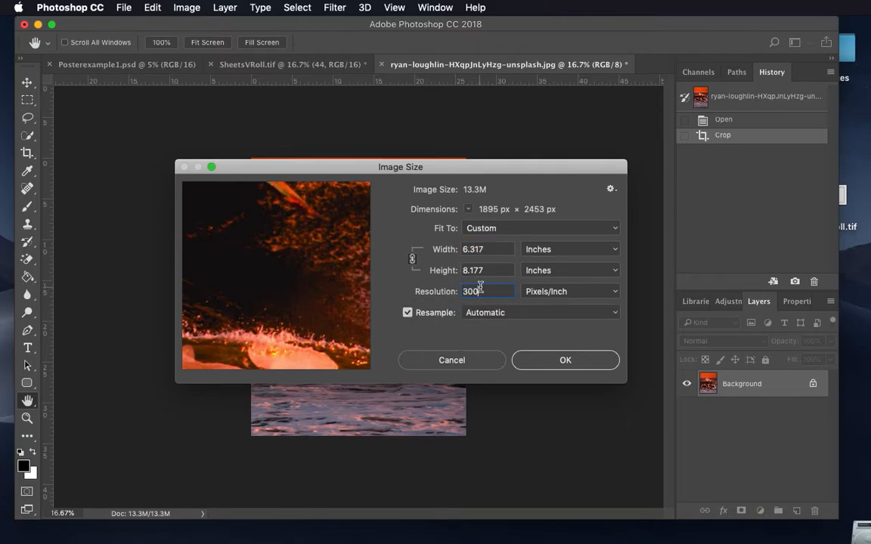
{"action": "double_click", "coordinate": [487, 270]}
{"action": "type", "text": "11"}
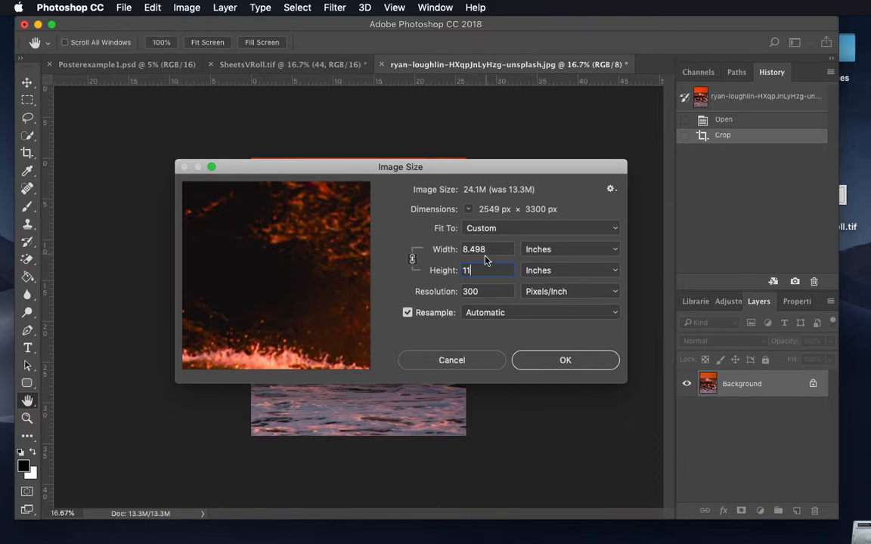
{"action": "double_click", "coordinate": [484, 249]}
{"action": "type", "text": "8.5"}
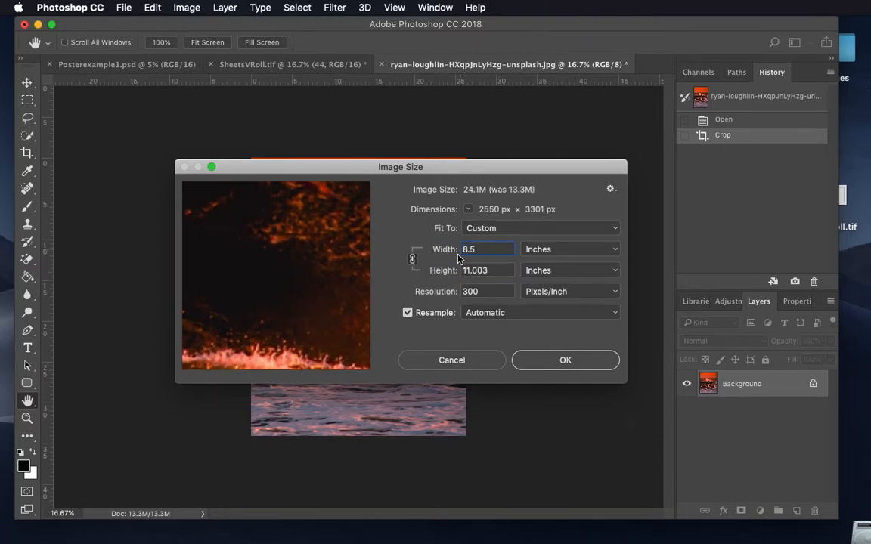
{"action": "left_click", "coordinate": [546, 352]}
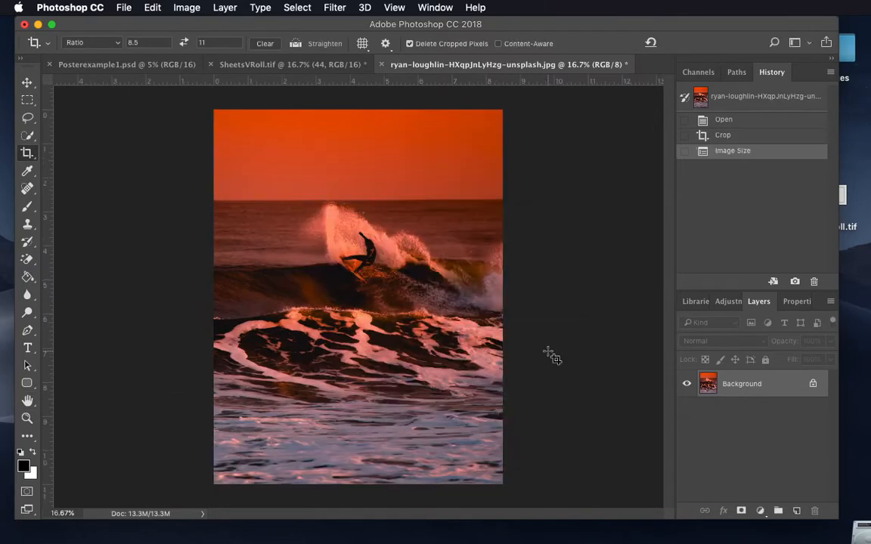
Step: Revert the photo to its opened state and check its dimensions in Image Size without changing them
{"action": "left_click", "coordinate": [726, 119]}
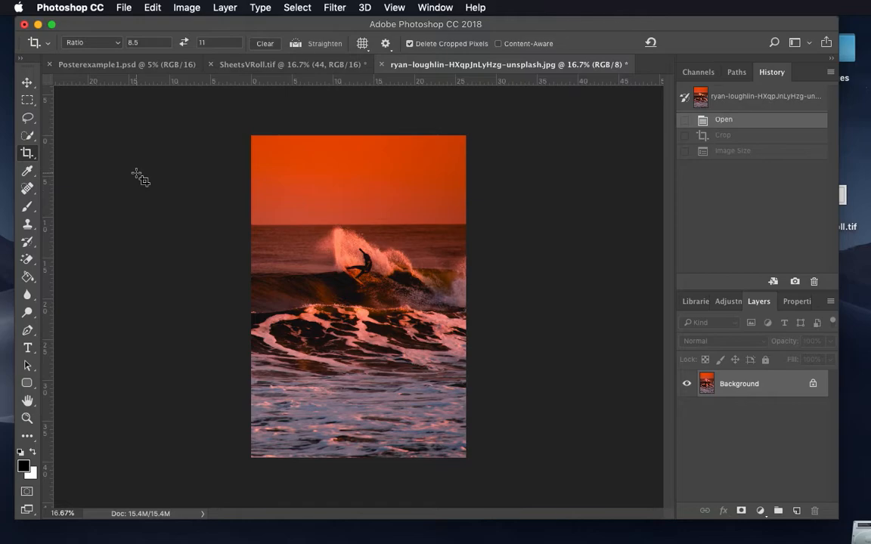
{"action": "left_click", "coordinate": [178, 8]}
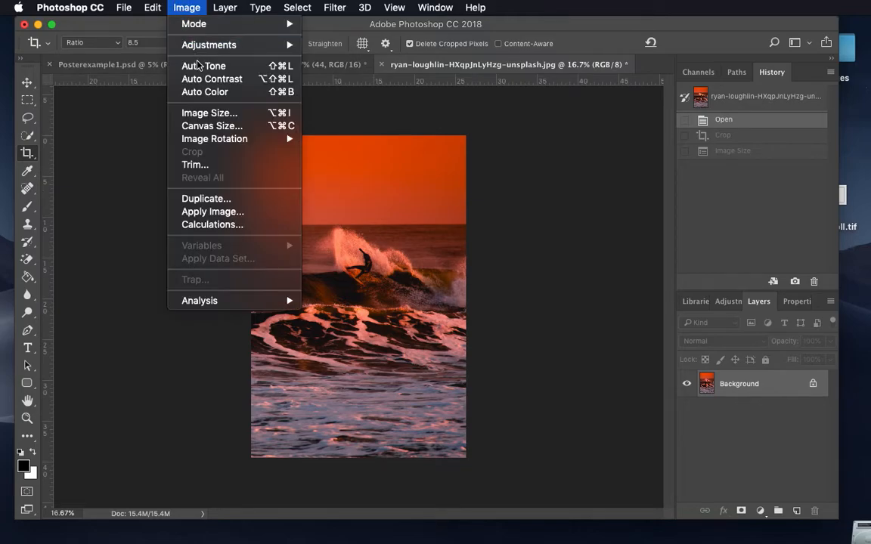
{"action": "left_click", "coordinate": [202, 115]}
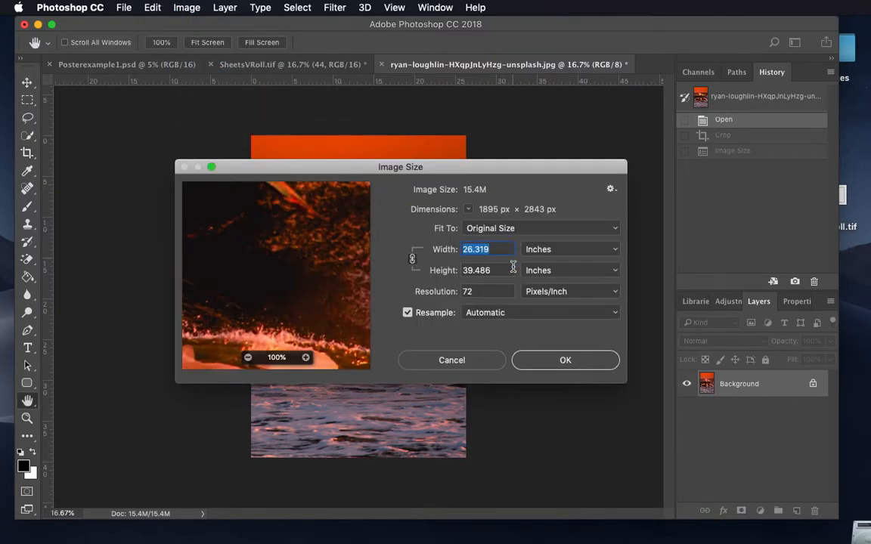
{"action": "left_click", "coordinate": [458, 361]}
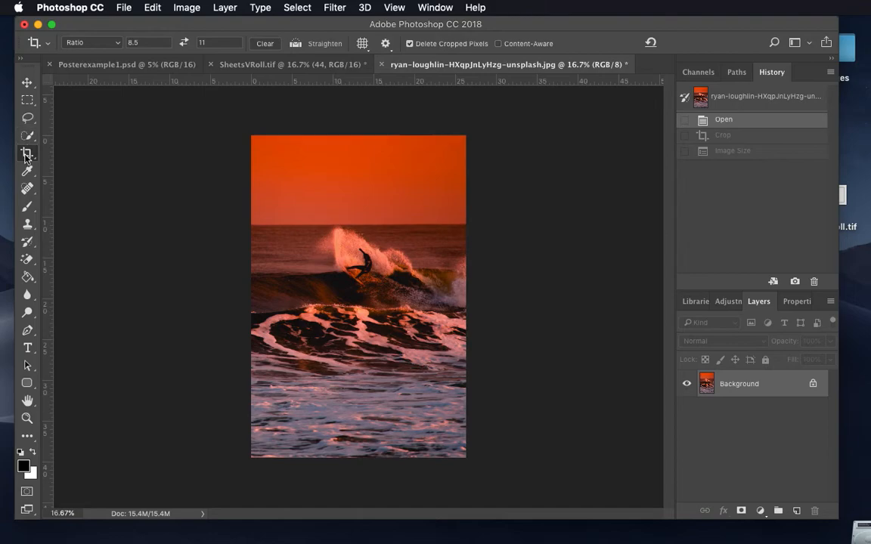
Step: Crop the surf photo with the W x H x Resolution setting at 8.5 in by 11 in and 300 px/in
{"action": "left_click", "coordinate": [25, 155]}
{"action": "left_click", "coordinate": [113, 45]}
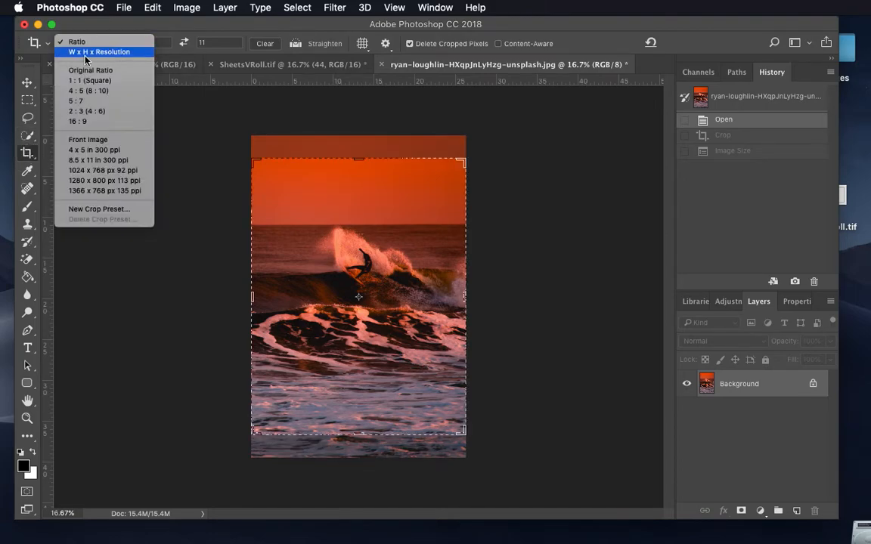
{"action": "left_click", "coordinate": [112, 53]}
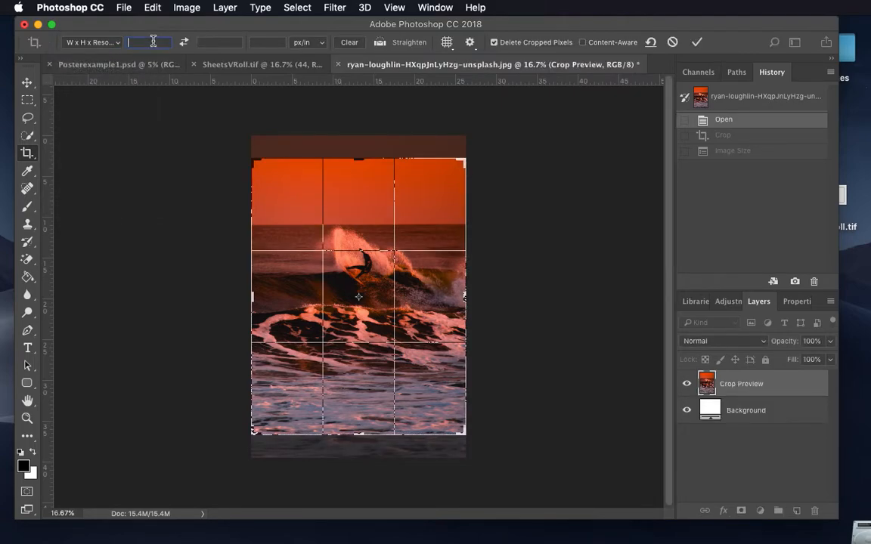
{"action": "type", "text": "8.5"}
{"action": "key", "text": "Tab"}
{"action": "type", "text": "11"}
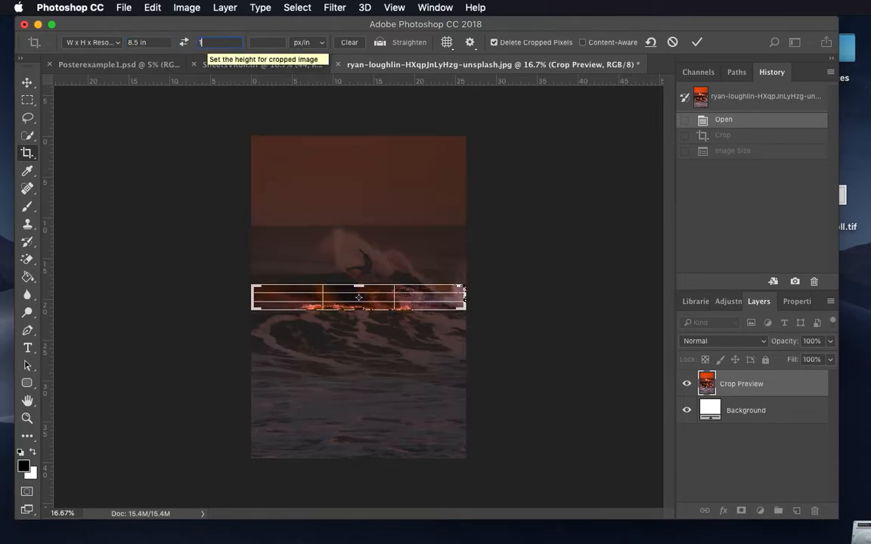
{"action": "left_click", "coordinate": [263, 43]}
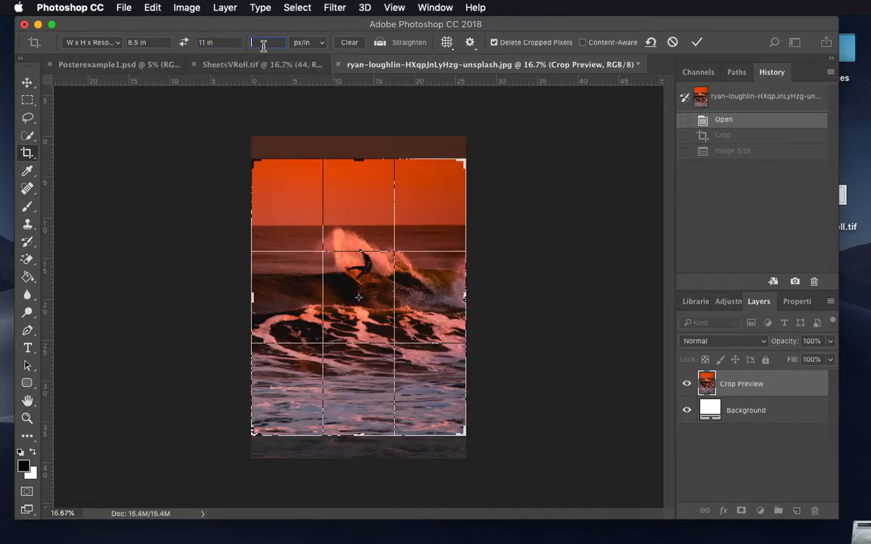
{"action": "type", "text": "300"}
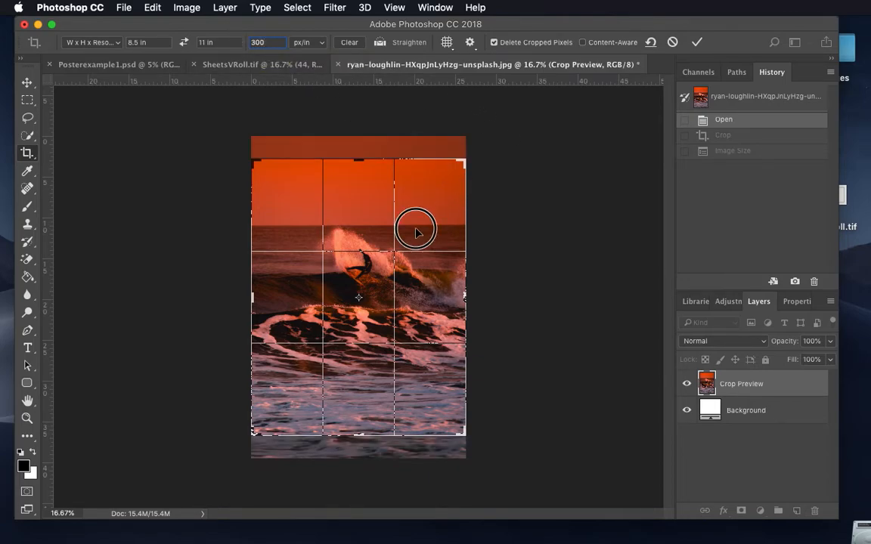
{"action": "left_click", "coordinate": [696, 43]}
Step: Check the cropped photo's dimensions in Image Size and revert the photo to its opened state
{"action": "left_click", "coordinate": [189, 8]}
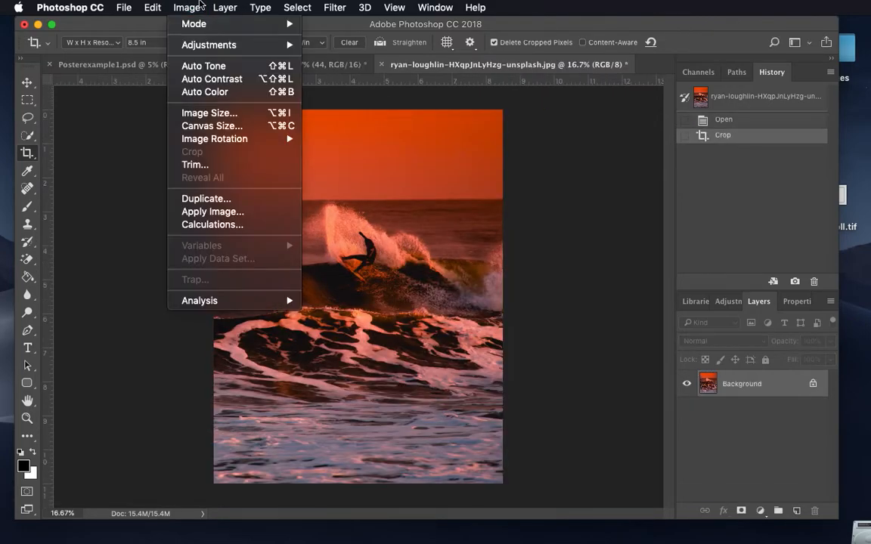
{"action": "left_click", "coordinate": [209, 113]}
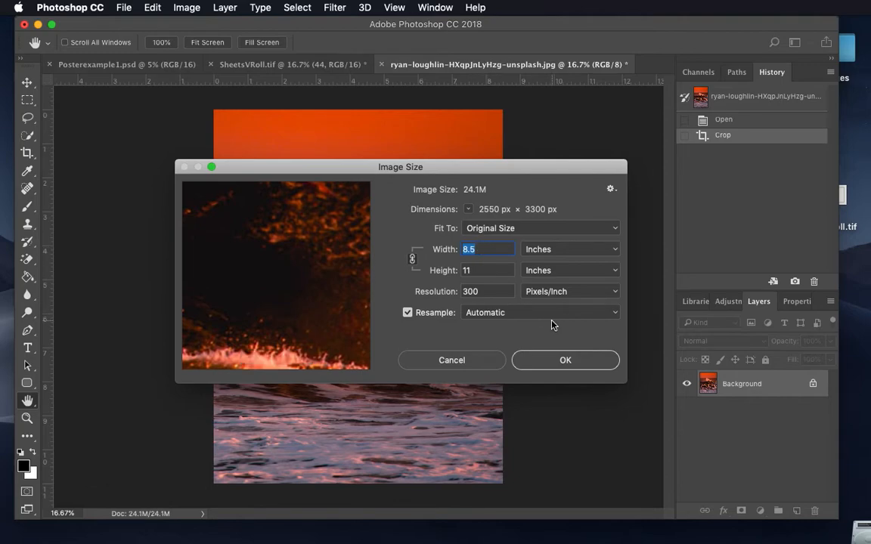
{"action": "left_click", "coordinate": [564, 361]}
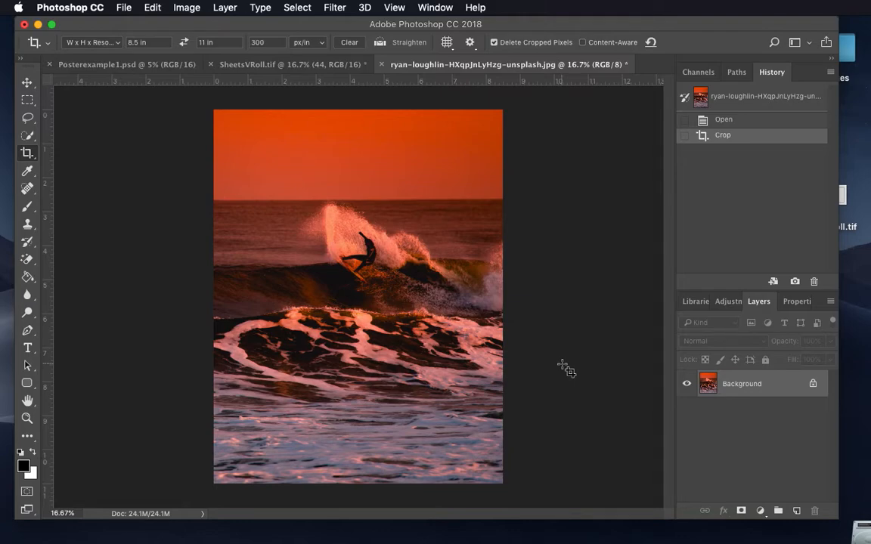
{"action": "left_click", "coordinate": [724, 119]}
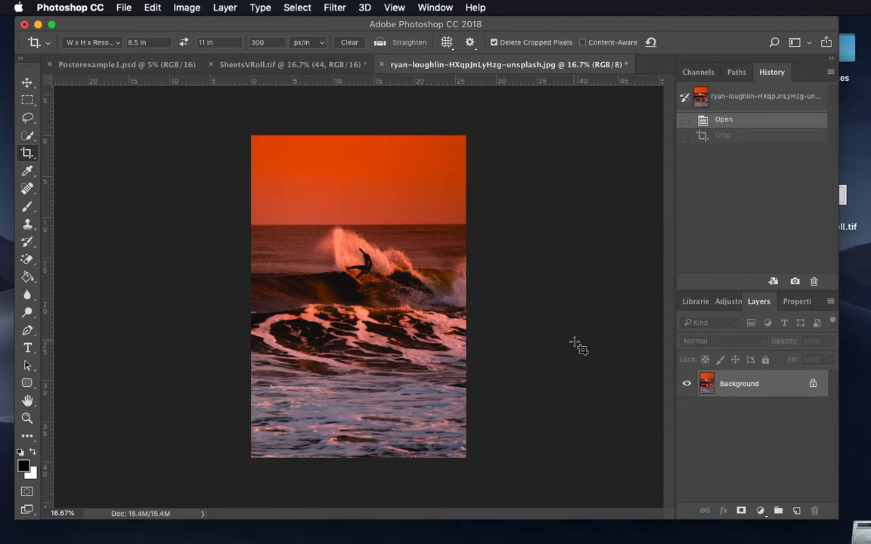
Step: Create a new blank document 8.5 inches wide and 11 inches high at 300 pixels/inch
{"action": "left_click", "coordinate": [25, 80]}
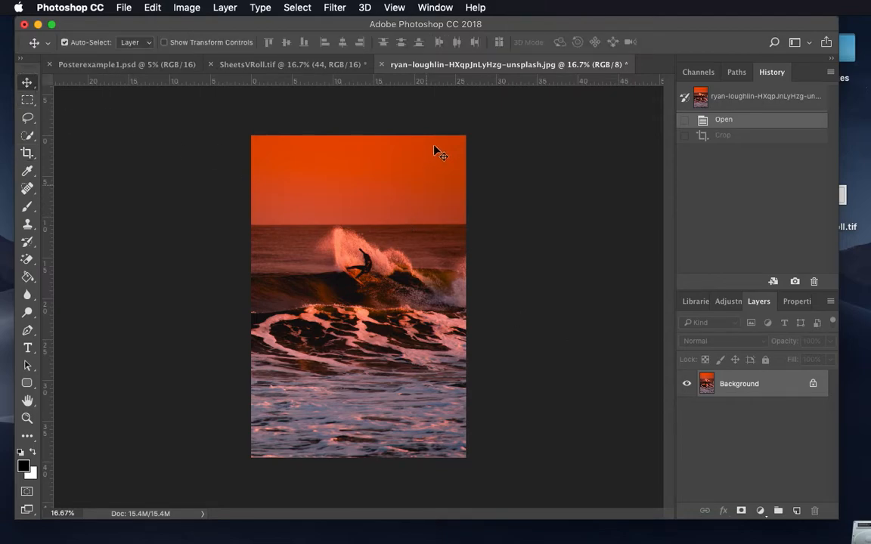
{"action": "left_click", "coordinate": [126, 6]}
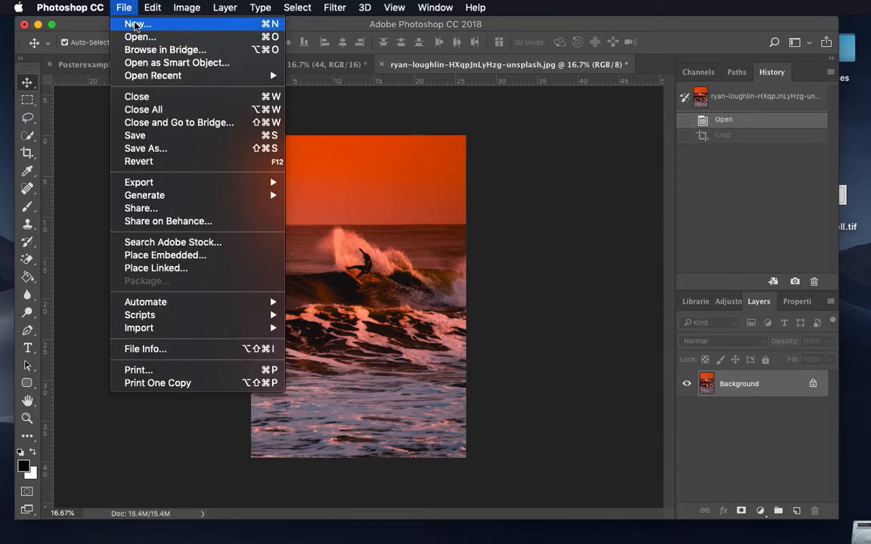
{"action": "left_click", "coordinate": [137, 26]}
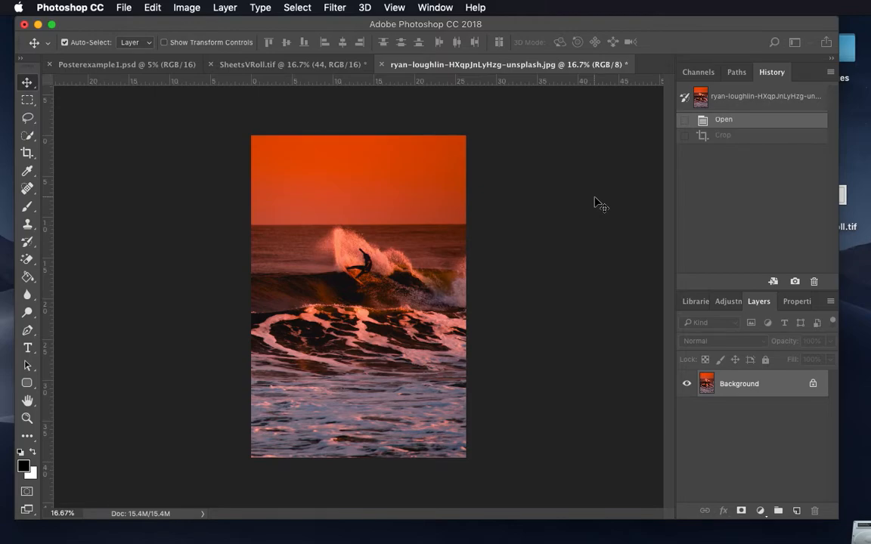
{"action": "key", "text": "super+n"}
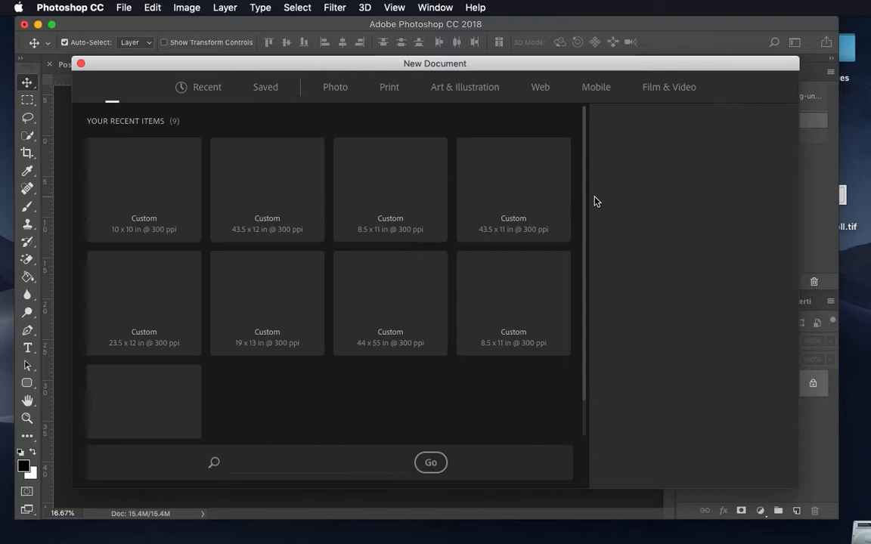
{"action": "double_click", "coordinate": [624, 185]}
{"action": "key", "text": "BackSpace"}
{"action": "type", "text": "8.5"}
{"action": "double_click", "coordinate": [641, 221]}
{"action": "key", "text": "BackSpace"}
{"action": "type", "text": "11"}
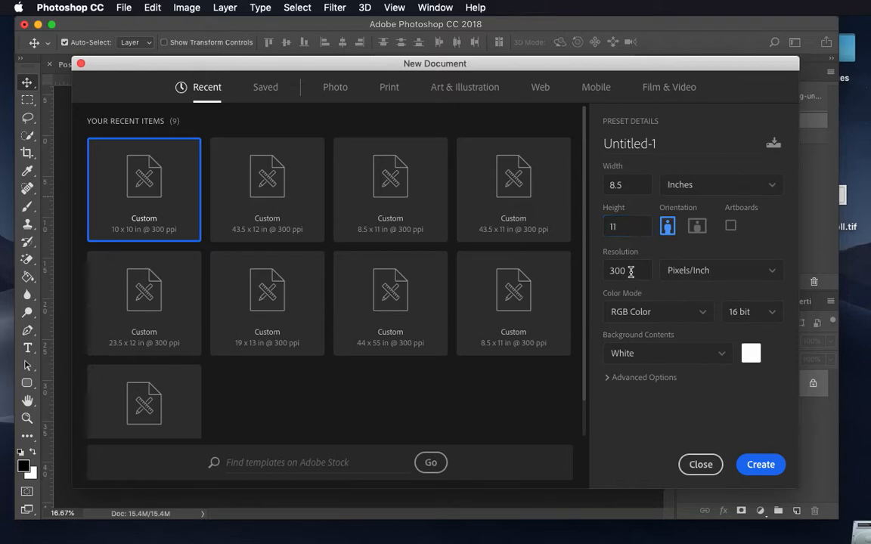
{"action": "double_click", "coordinate": [630, 273]}
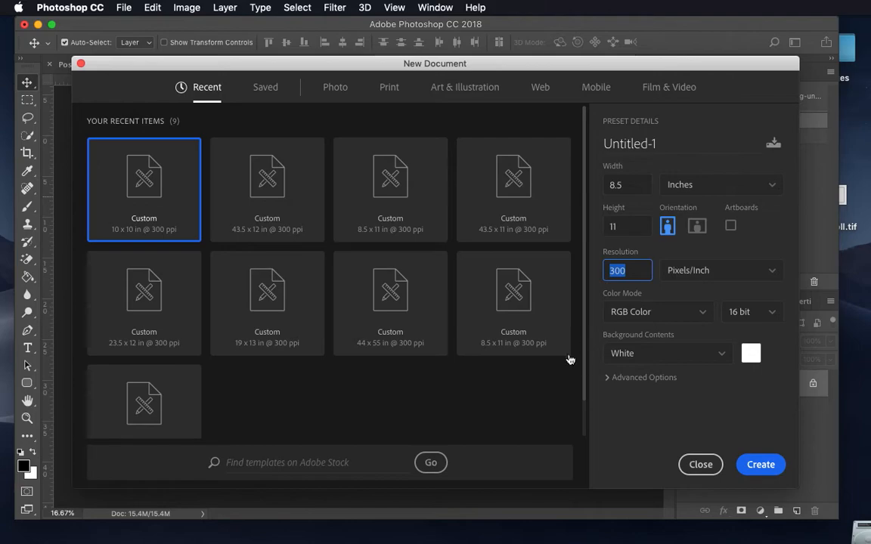
{"action": "left_click", "coordinate": [761, 465]}
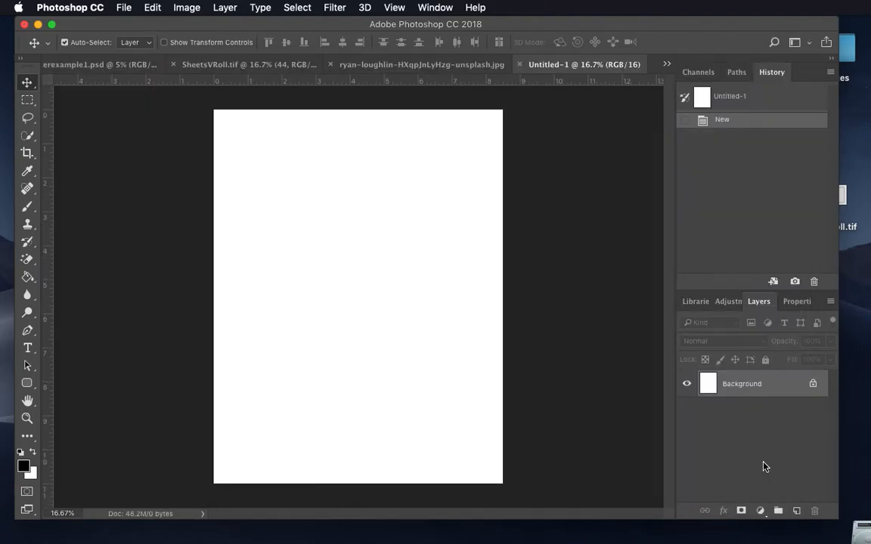
Step: Copy the surf photo into the new blank document as a layer and center it on the white page
{"action": "left_click", "coordinate": [409, 65]}
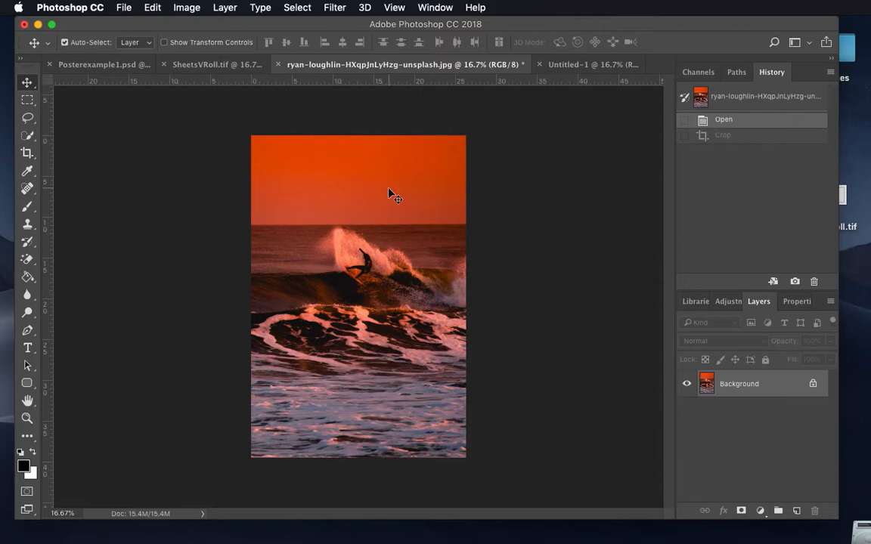
{"action": "left_click_drag", "start_coordinate": [389, 193], "coordinate": [369, 213]}
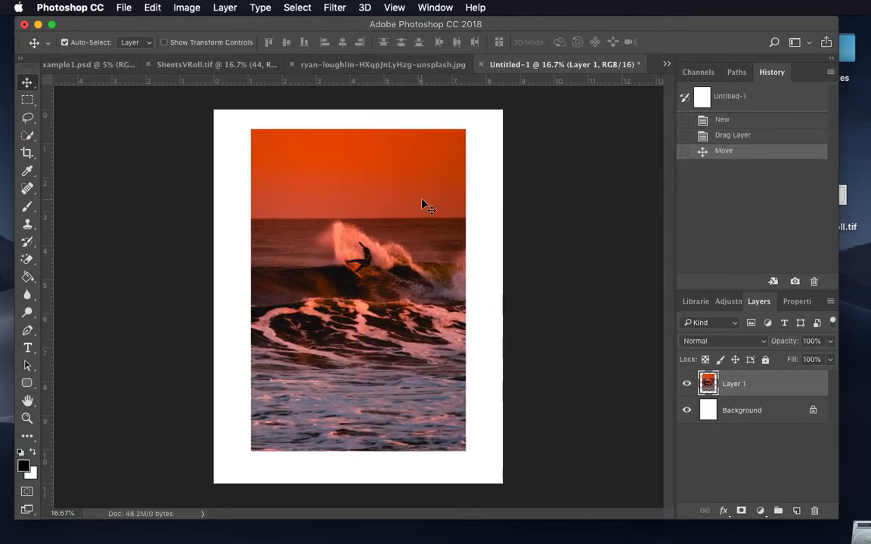
{"action": "left_click_drag", "start_coordinate": [422, 199], "coordinate": [422, 205]}
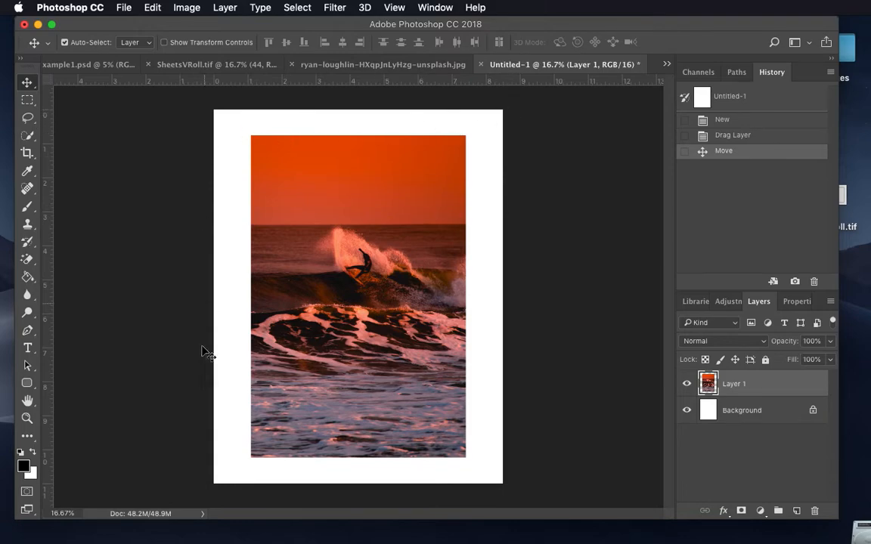
{"action": "left_click", "coordinate": [404, 229]}
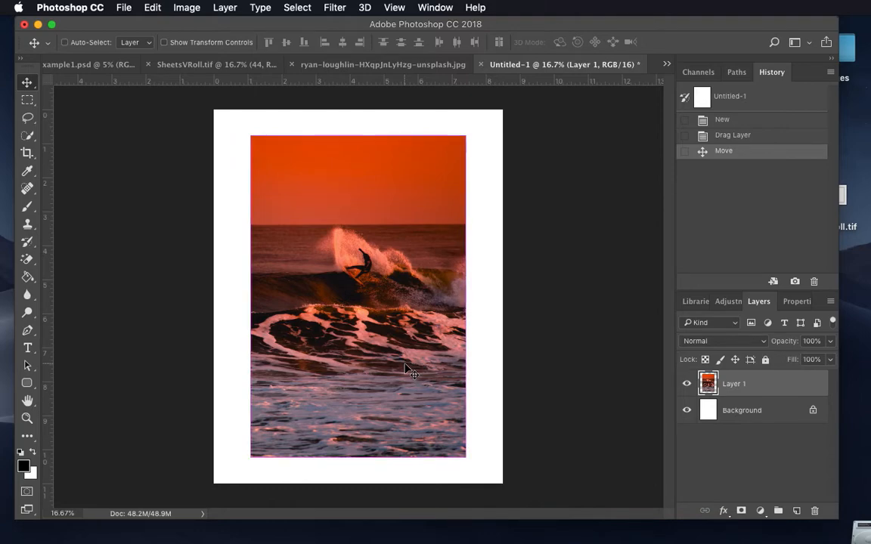
{"action": "key", "text": "super+t"}
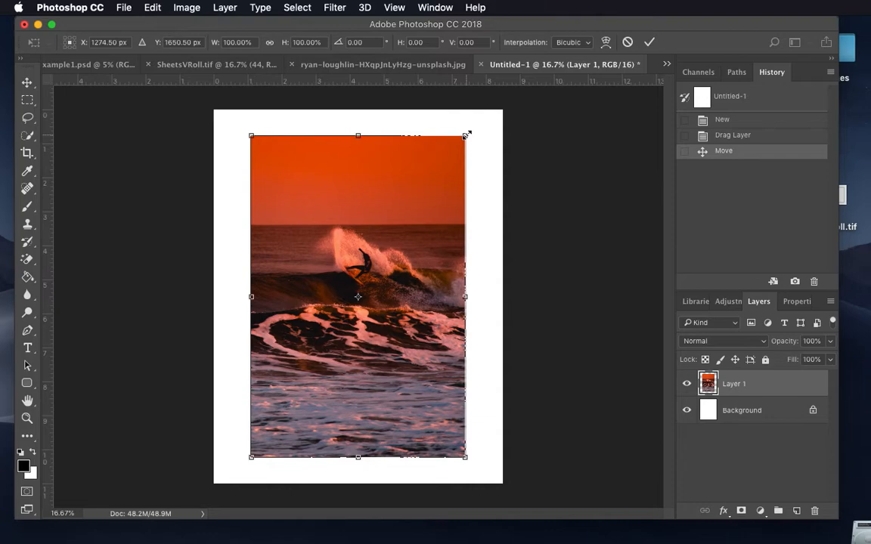
{"action": "left_click_drag", "start_coordinate": [466, 135], "coordinate": [451, 178]}
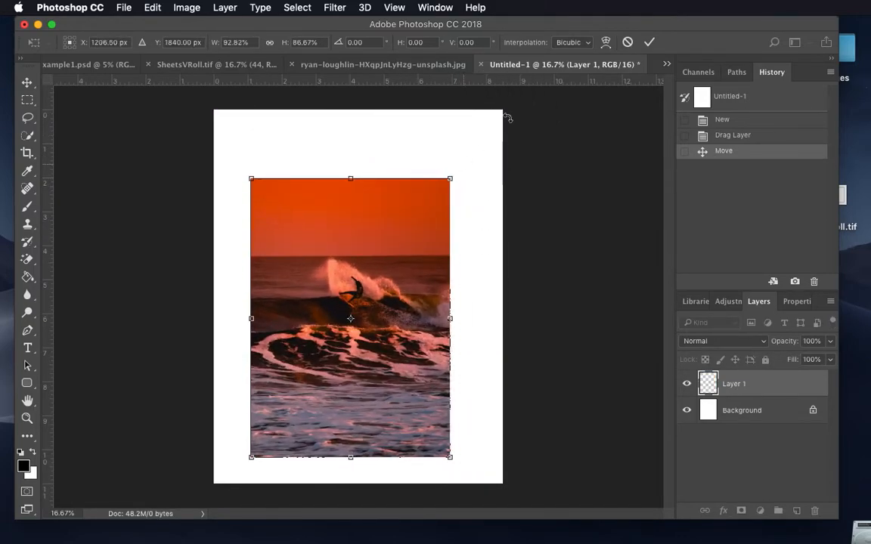
{"action": "left_click", "coordinate": [628, 41]}
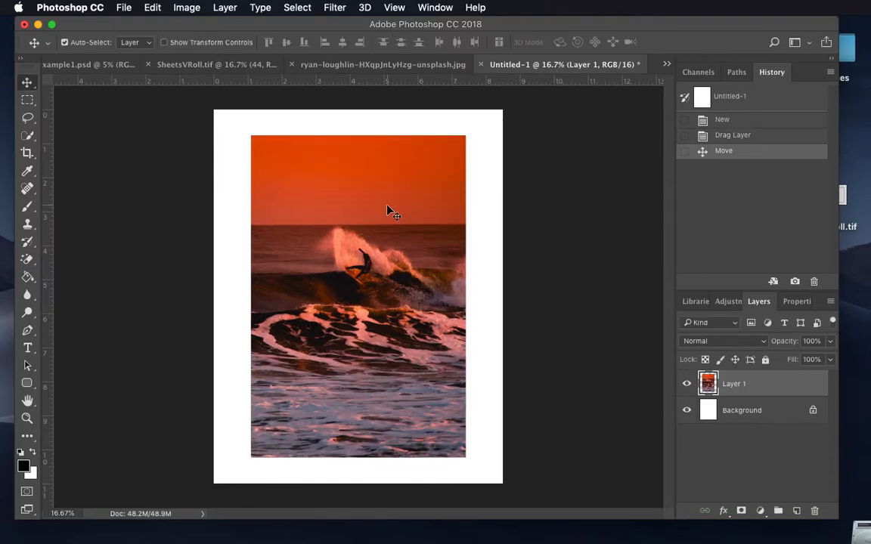
Step: Scale the surf photo layer proportionally to about 82% with Free Transform and center it on the page
{"action": "key", "text": "super+t"}
{"action": "left_click_drag", "start_coordinate": [466, 131], "coordinate": [409, 182]}
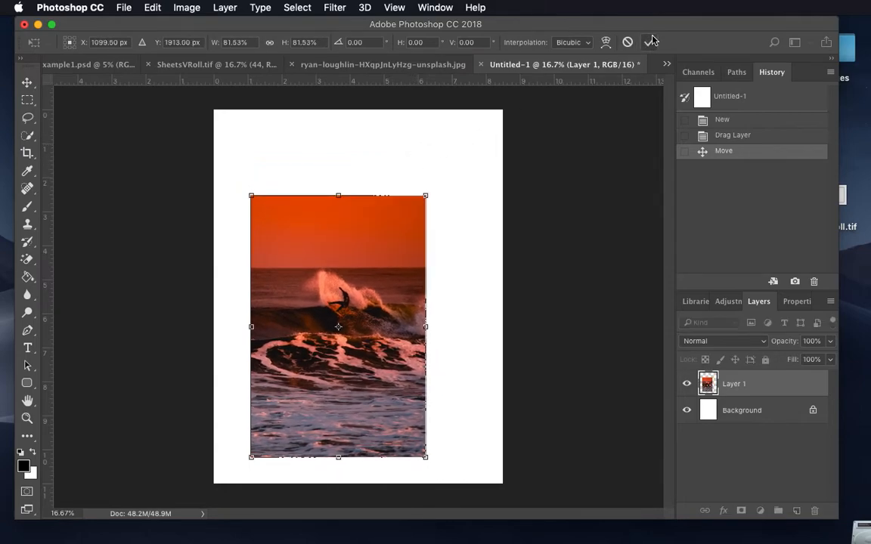
{"action": "key", "text": "Return"}
{"action": "left_click_drag", "start_coordinate": [343, 272], "coordinate": [354, 254]}
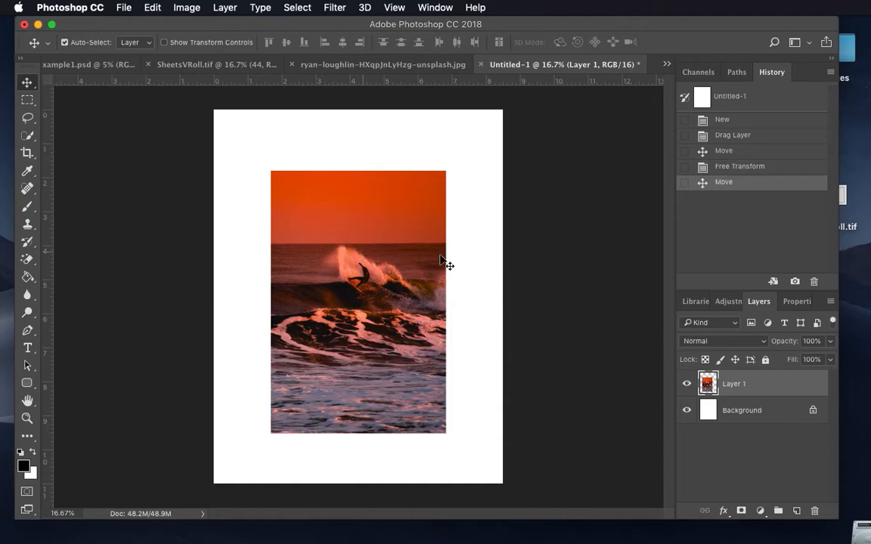
{"action": "left_click_drag", "start_coordinate": [394, 309], "coordinate": [388, 302]}
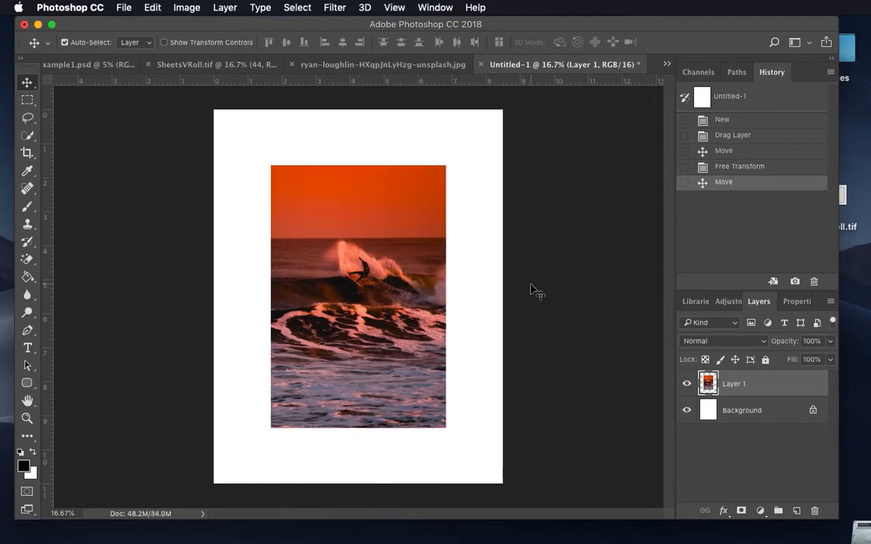
Step: Flatten the image so the surf photo and the white page form a single background
{"action": "left_click", "coordinate": [225, 8]}
{"action": "left_click", "coordinate": [219, 7]}
{"action": "left_click", "coordinate": [224, 8]}
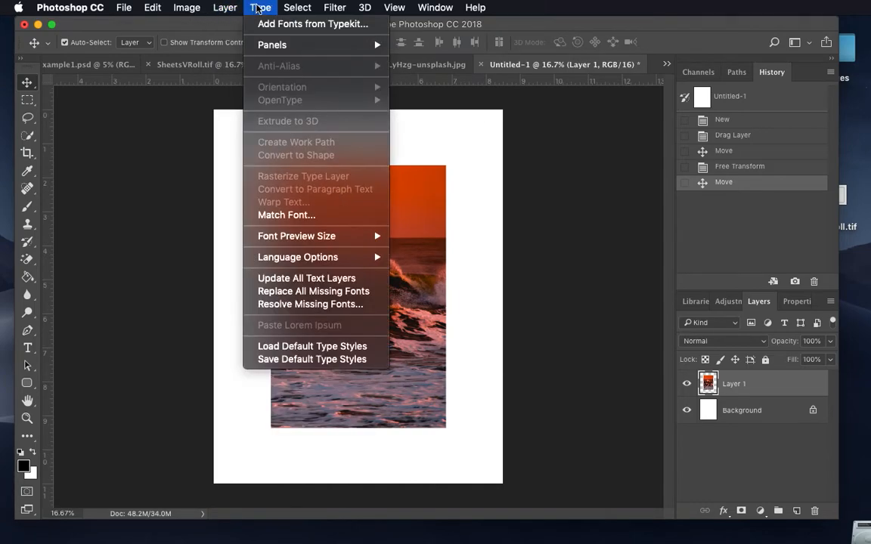
{"action": "scroll", "coordinate": [271, 416], "scroll_direction": "down", "scroll_amount": 1}
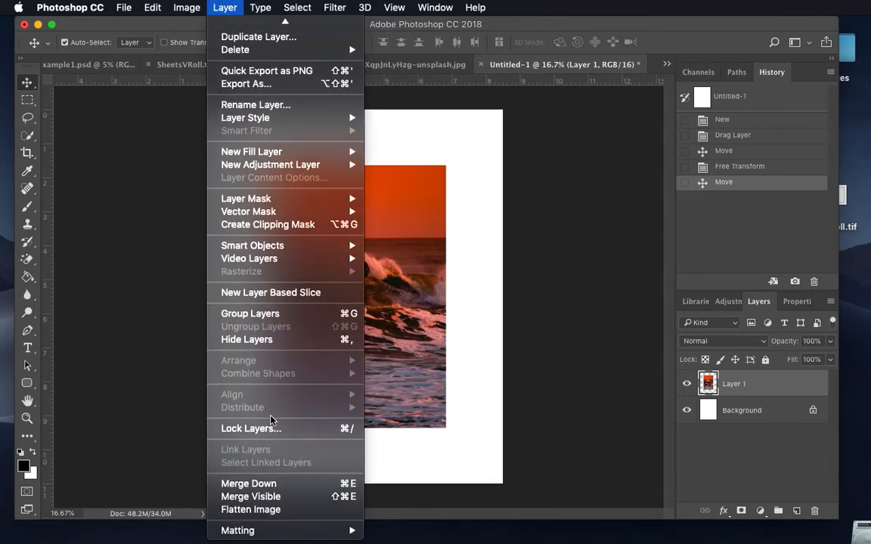
{"action": "left_click", "coordinate": [252, 512]}
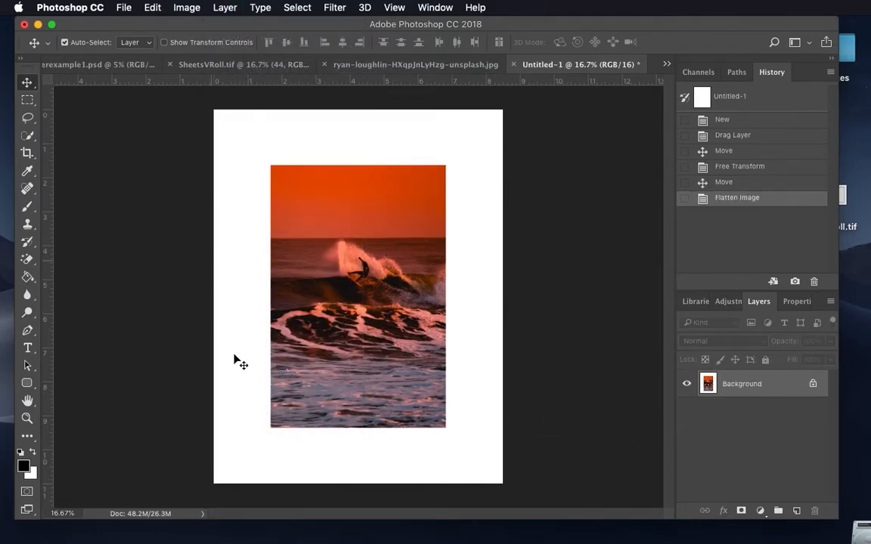
Step: Unlock the flattened background into a regular layer and toggle its visibility off and on
{"action": "left_click", "coordinate": [813, 384]}
{"action": "left_click", "coordinate": [687, 385]}
{"action": "left_click", "coordinate": [687, 384]}
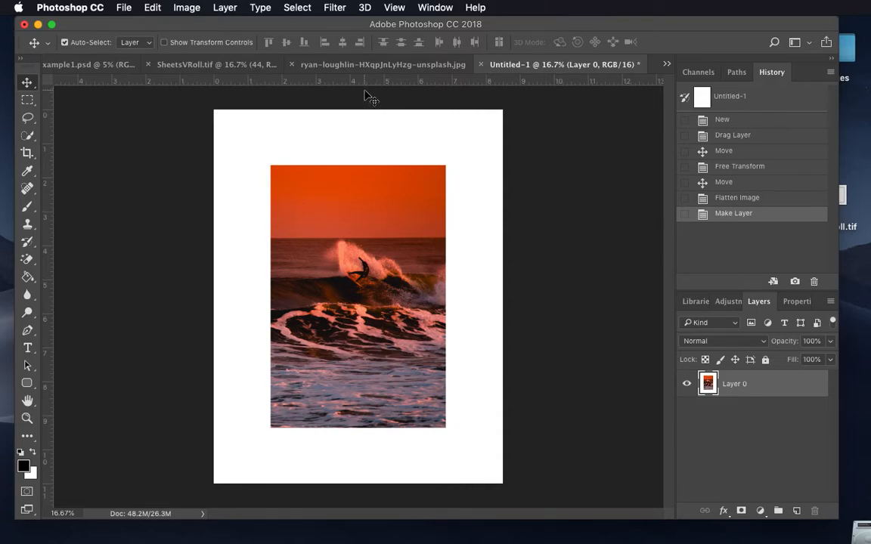
Step: Close the SheetsVRoll.tif document and save its changes
{"action": "left_click", "coordinate": [344, 65]}
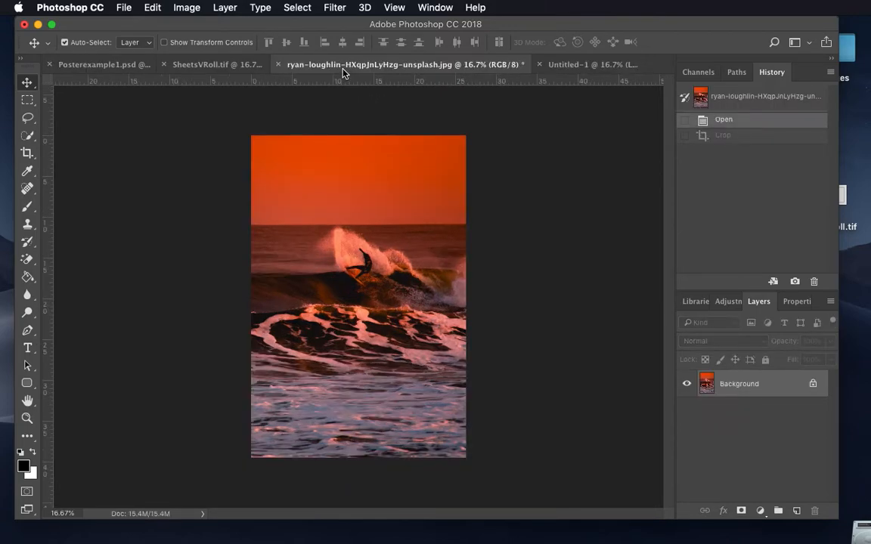
{"action": "left_click", "coordinate": [130, 7]}
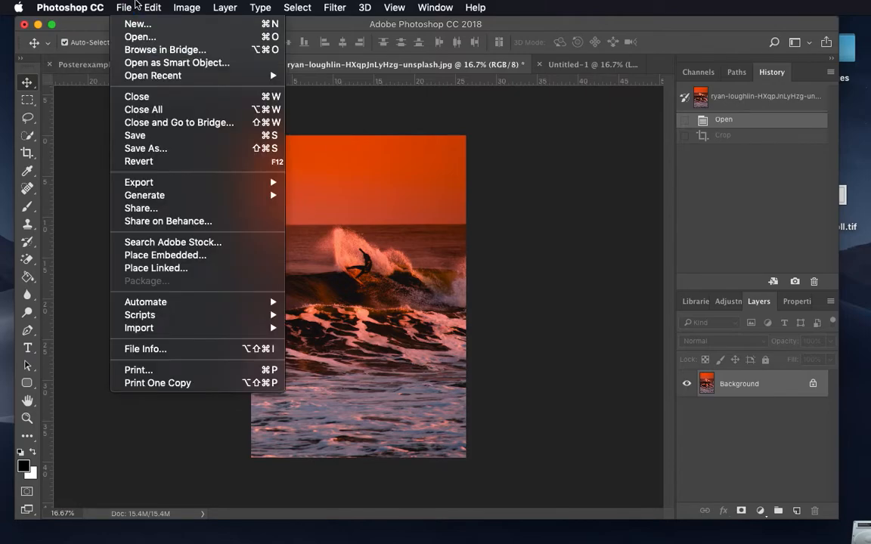
{"action": "left_click", "coordinate": [188, 45]}
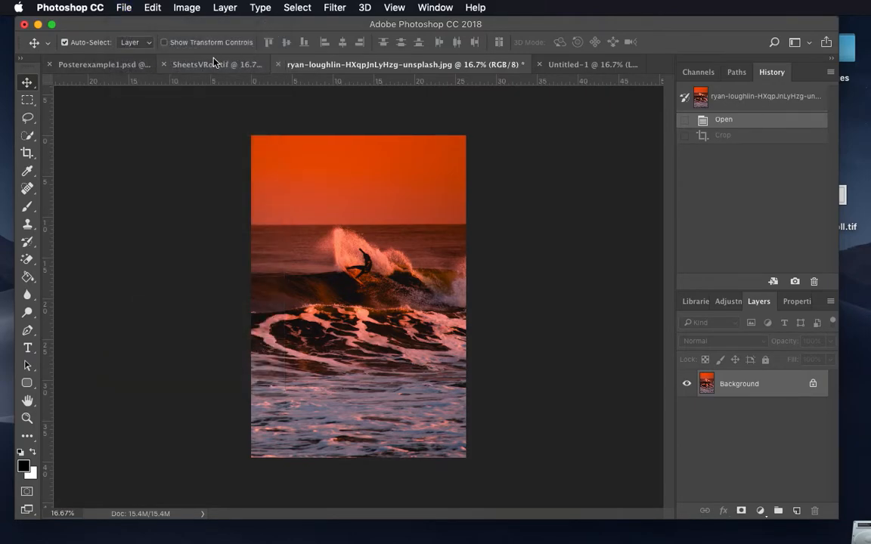
{"action": "left_click", "coordinate": [190, 65]}
{"action": "left_click", "coordinate": [194, 64]}
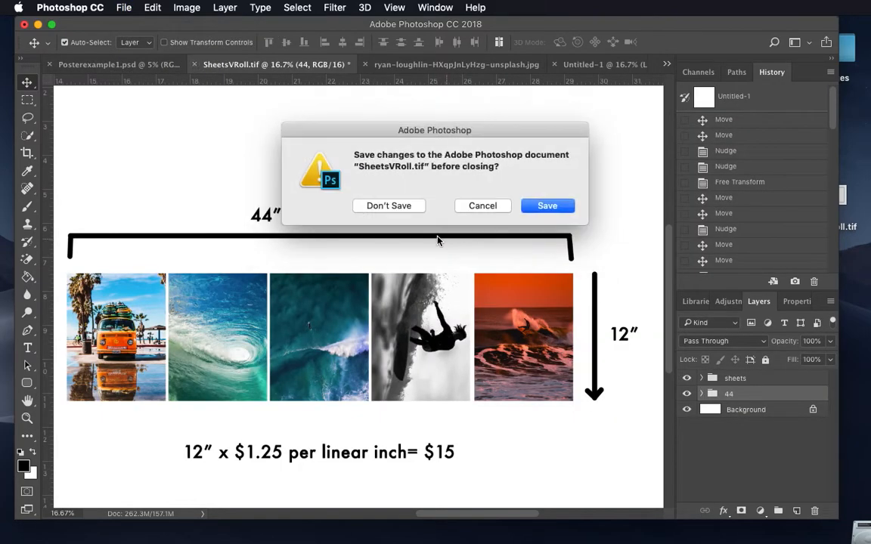
{"action": "left_click", "coordinate": [545, 206]}
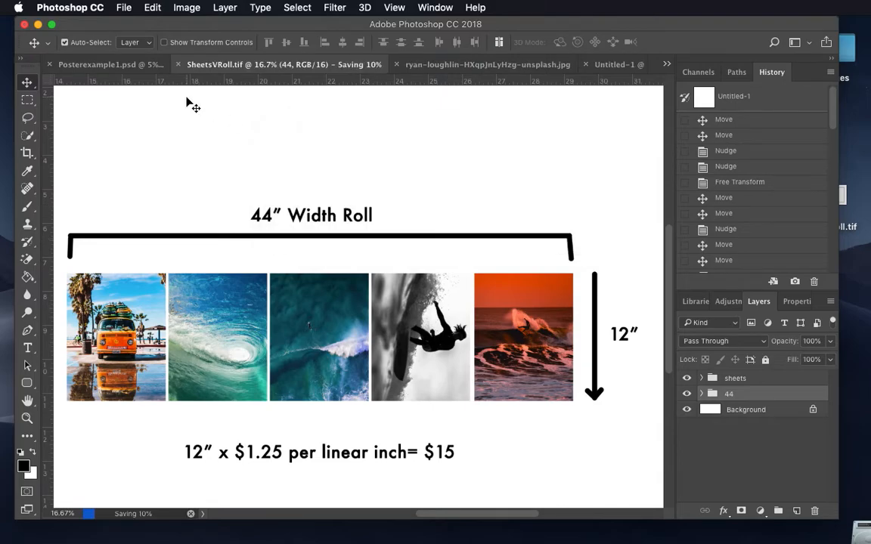
Step: Close the Posterexample1.psd document
{"action": "left_click", "coordinate": [120, 64]}
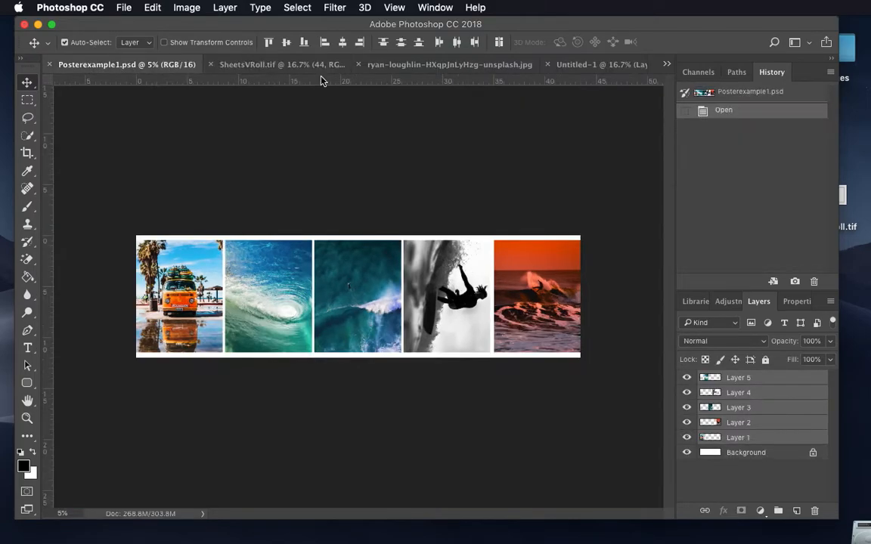
{"action": "left_click", "coordinate": [51, 65]}
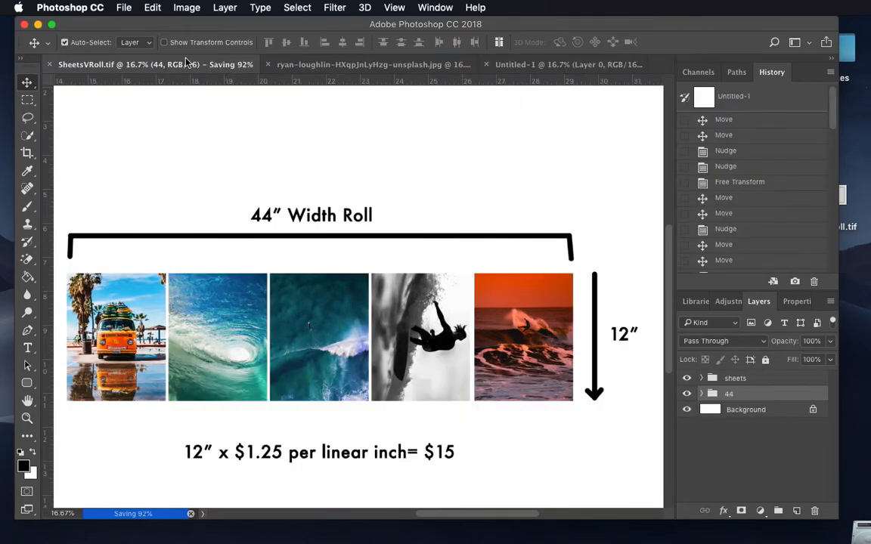
Step: Create a new white RGB document 43.5 inches wide and 12 inches high at 300 pixels per inch
{"action": "left_click", "coordinate": [123, 7]}
{"action": "left_click", "coordinate": [130, 29]}
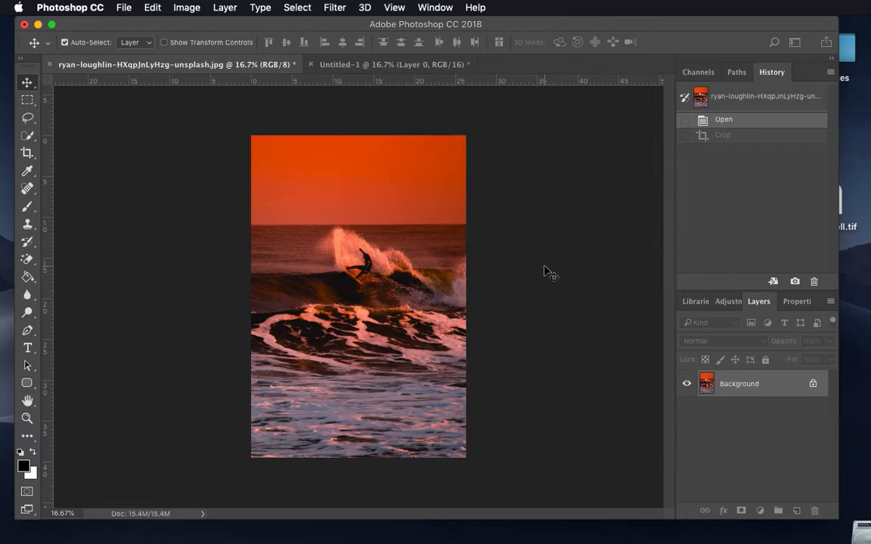
{"action": "key", "text": "super+n"}
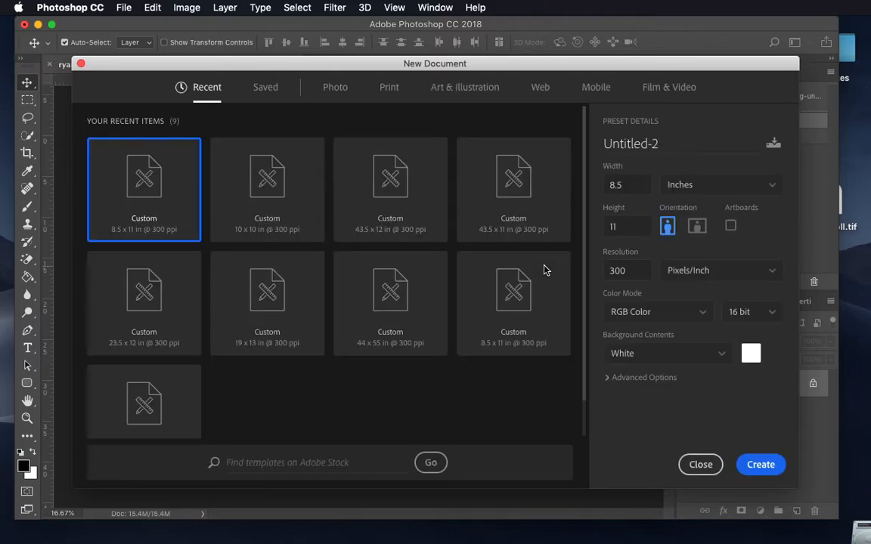
{"action": "left_click", "coordinate": [632, 185]}
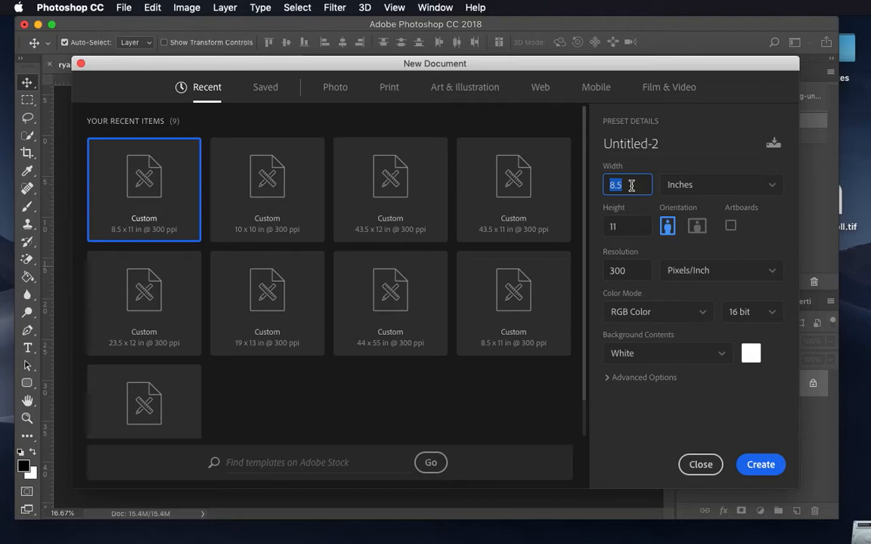
{"action": "type", "text": "43"}
{"action": "key", "text": "Tab"}
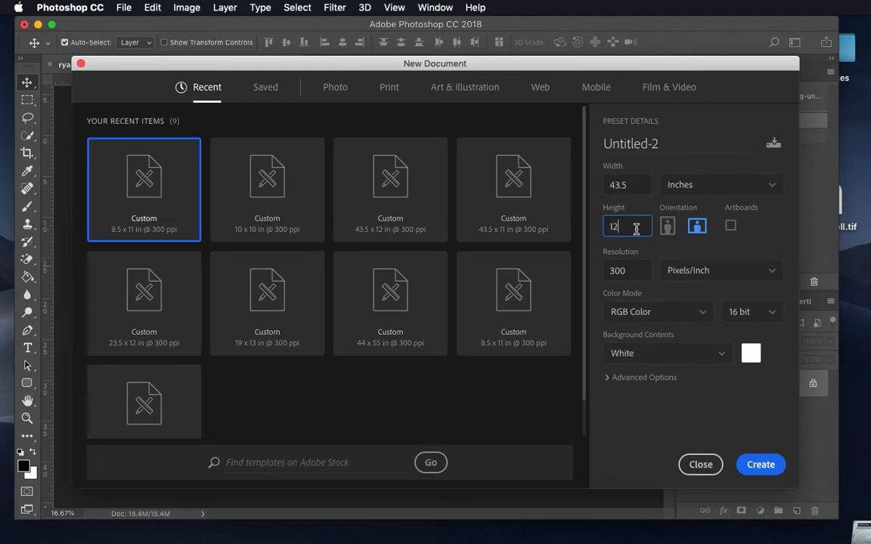
{"action": "left_click", "coordinate": [761, 465]}
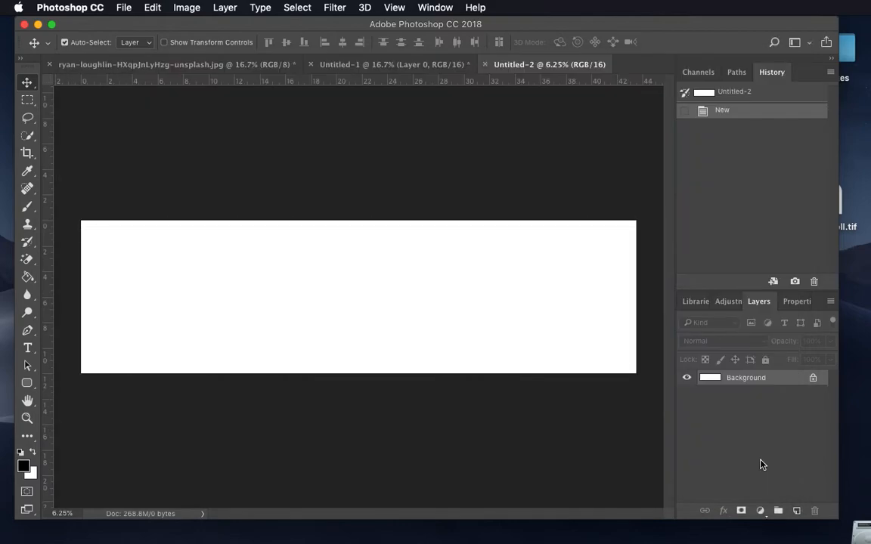
Step: Restore the Crop state in the history of the original orange sunset surf photo
{"action": "left_click", "coordinate": [346, 65]}
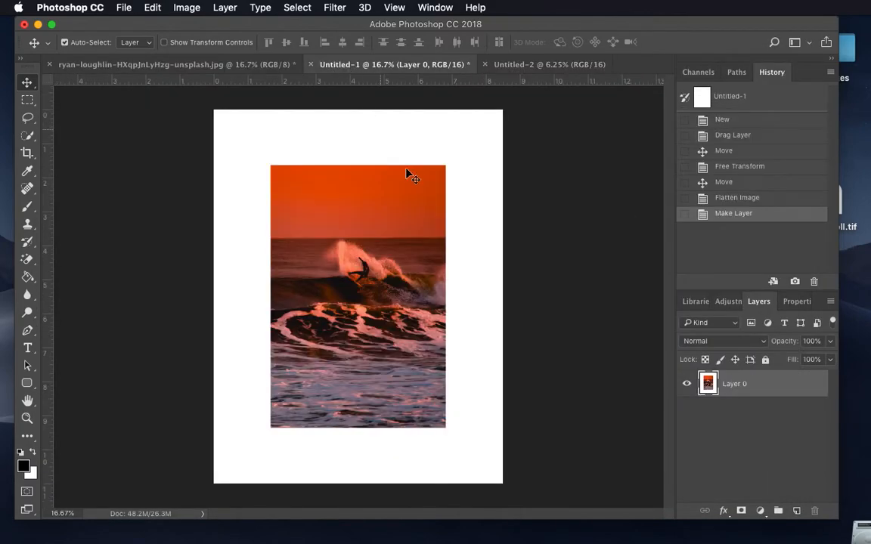
{"action": "left_click", "coordinate": [227, 65]}
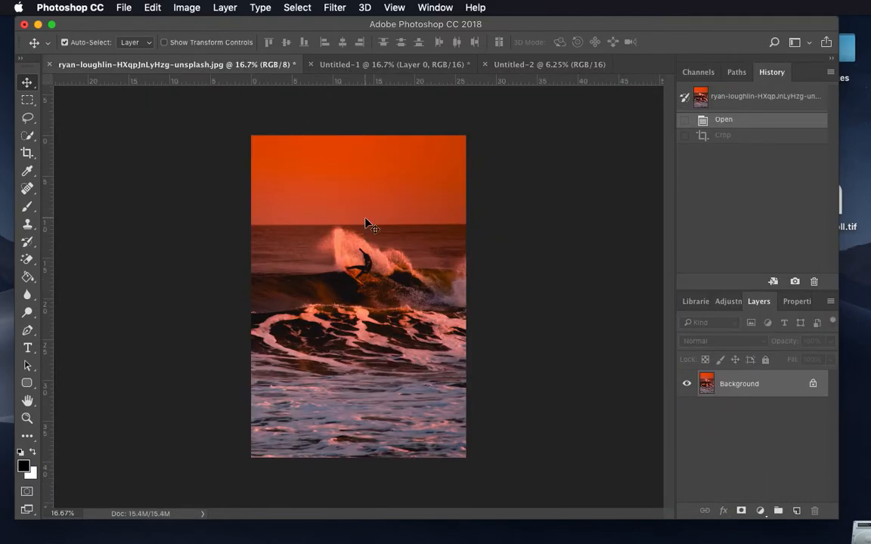
{"action": "left_click", "coordinate": [724, 136]}
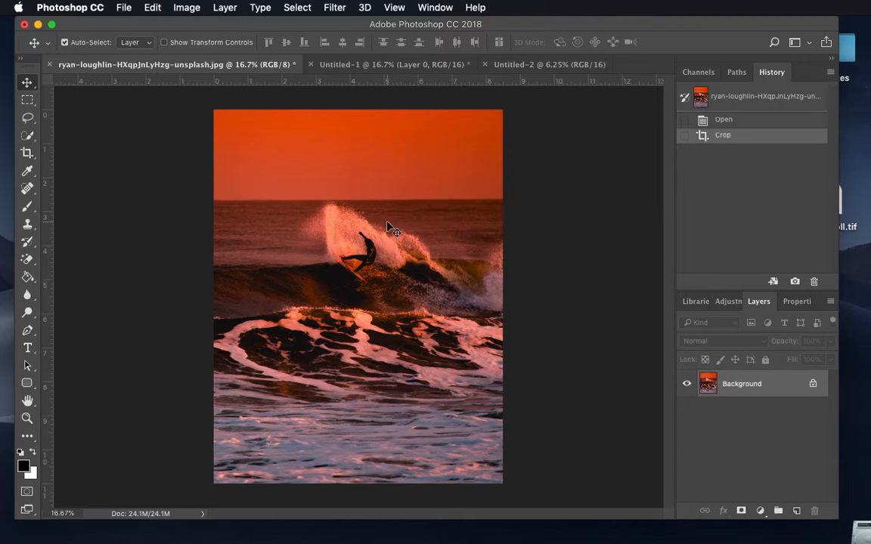
Step: Copy the cropped surf photo to the left end of the Untitled-2 page and the white-bordered version beside it
{"action": "left_click", "coordinate": [529, 65]}
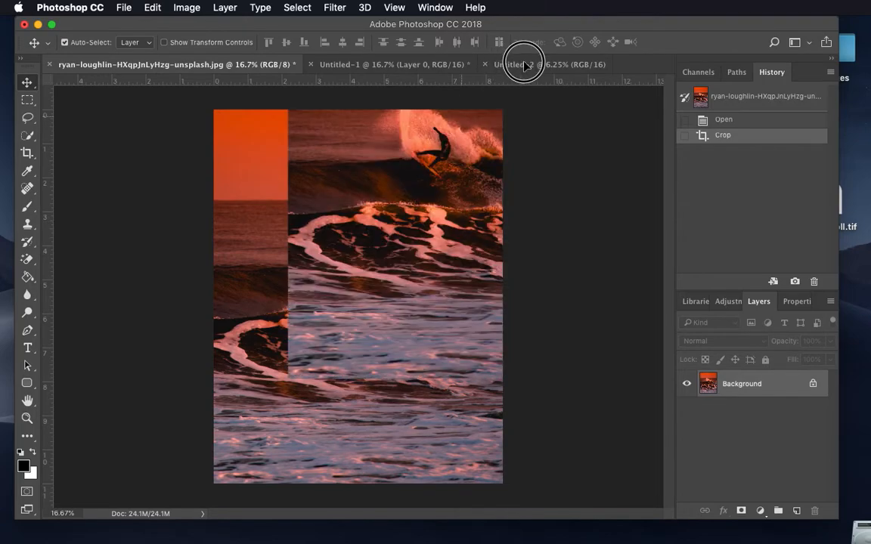
{"action": "left_click_drag", "start_coordinate": [351, 268], "coordinate": [131, 298]}
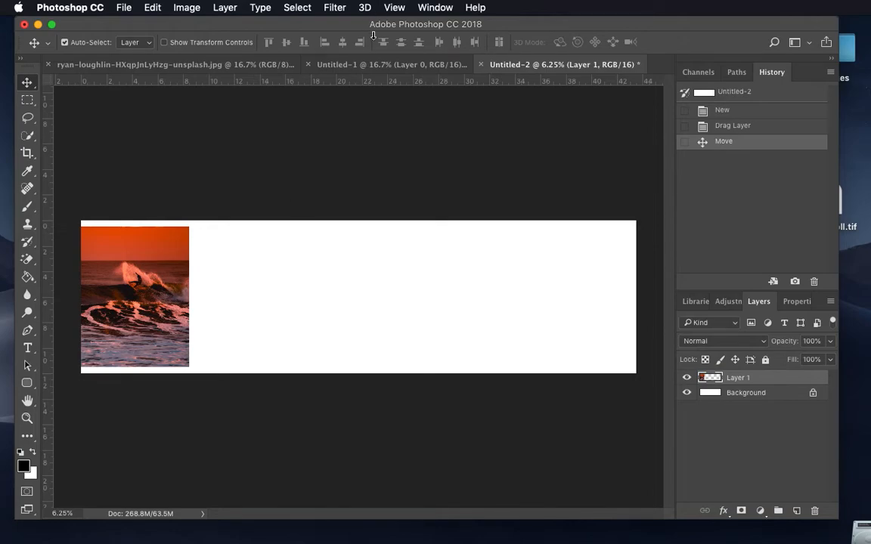
{"action": "left_click", "coordinate": [366, 65]}
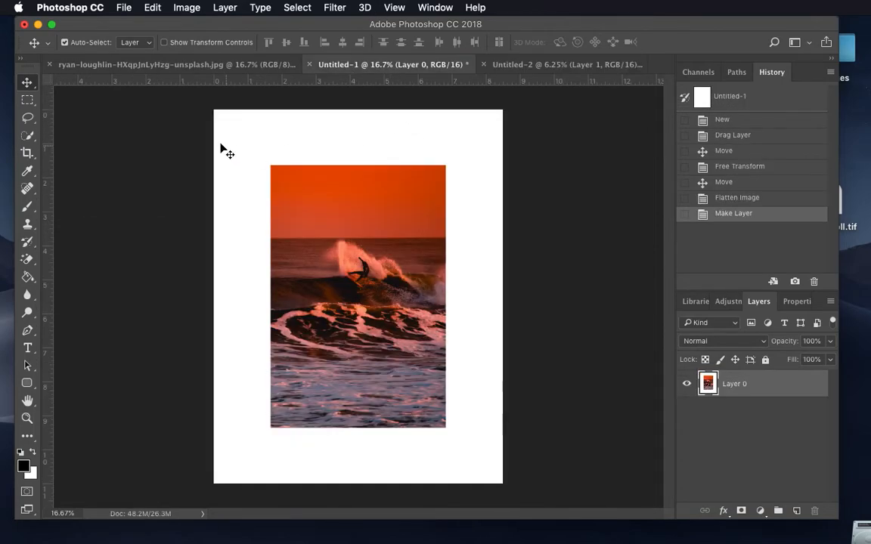
{"action": "left_click_drag", "start_coordinate": [387, 287], "coordinate": [242, 301]}
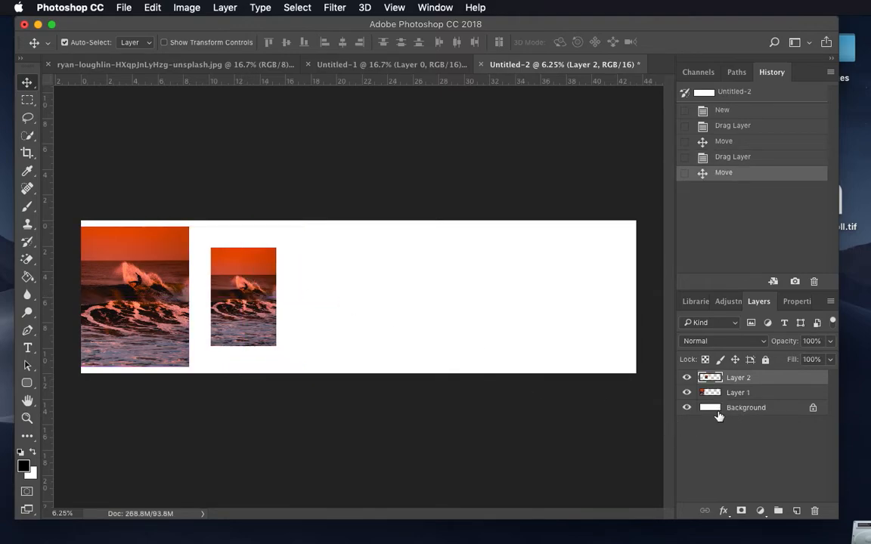
Step: Add a new layer directly above the background and marquee-select a full-height rectangle around the white-bordered photo
{"action": "left_click", "coordinate": [27, 99]}
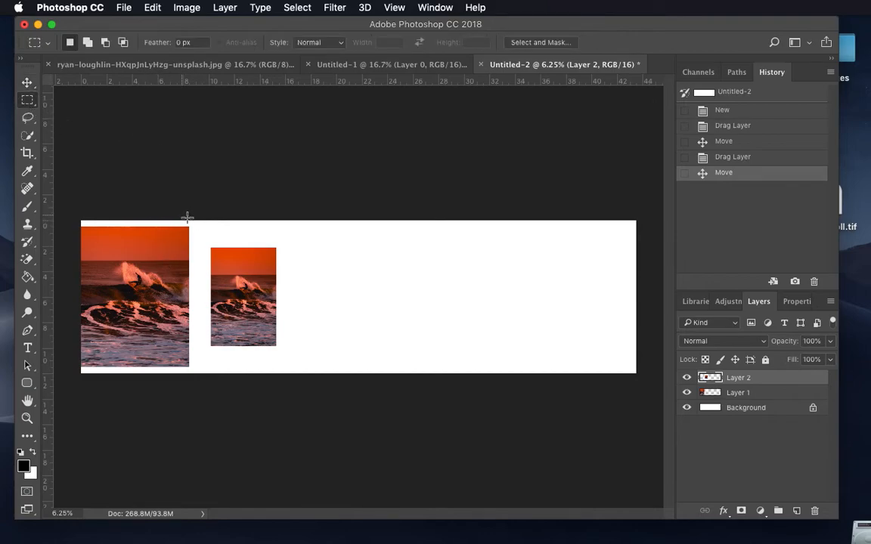
{"action": "left_click", "coordinate": [797, 512]}
{"action": "mouse_move", "coordinate": [747, 409]}
{"action": "left_mouse_down"}
{"action": "mouse_move", "coordinate": [750, 420]}
{"action": "mouse_move", "coordinate": [746, 406]}
{"action": "mouse_move", "coordinate": [745, 414]}
{"action": "left_mouse_up"}
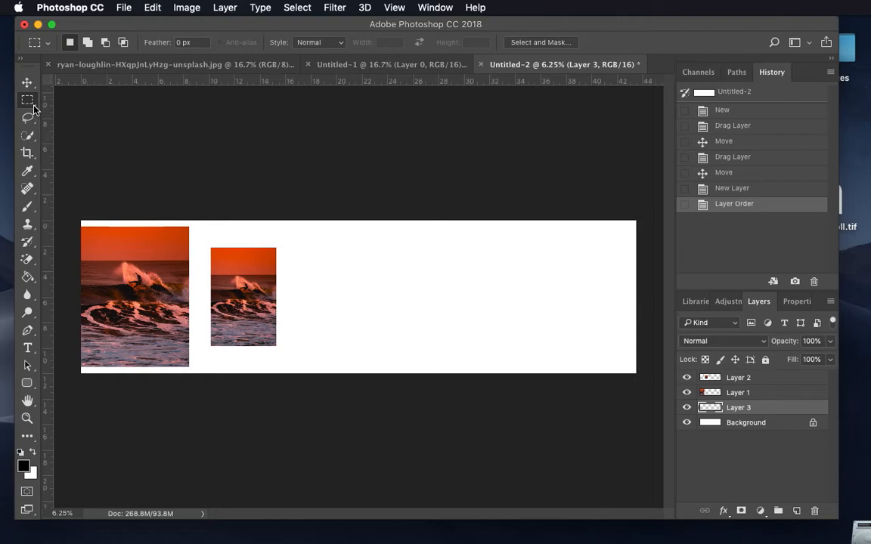
{"action": "left_click_drag", "start_coordinate": [186, 221], "coordinate": [303, 392]}
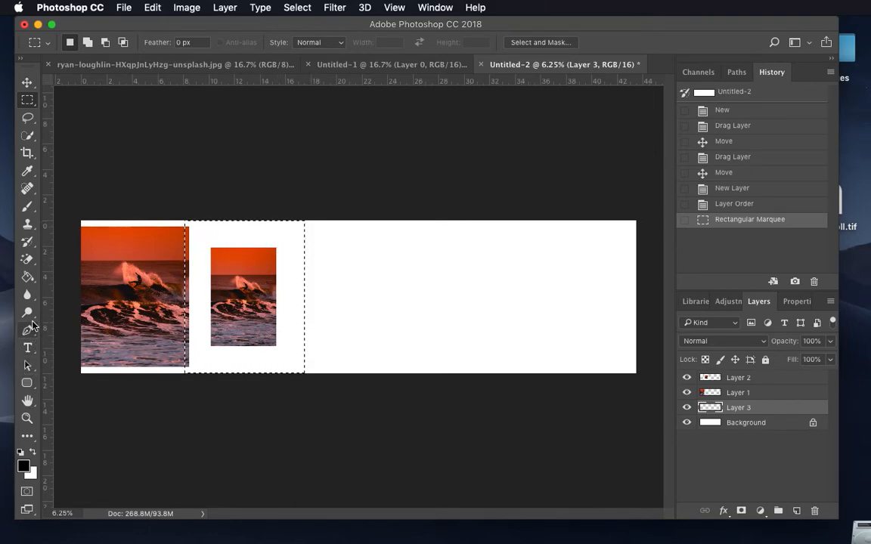
Step: Set the foreground color to bright green (#31f60b) and fill the selection on the new layer with the Paint Bucket
{"action": "left_click", "coordinate": [28, 277]}
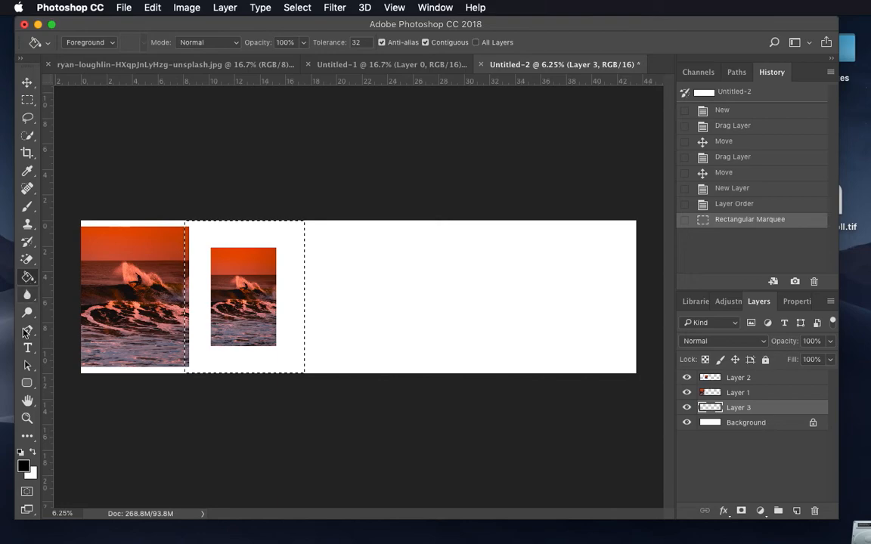
{"action": "left_click", "coordinate": [23, 469]}
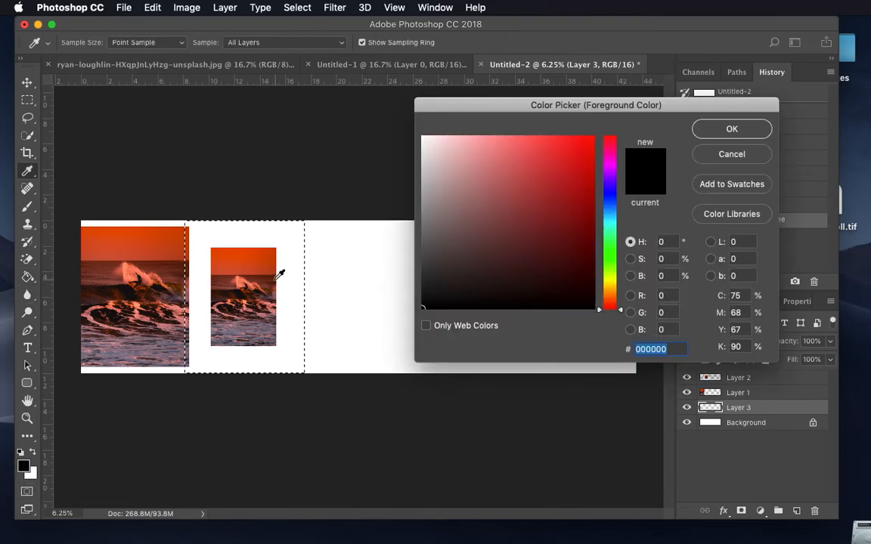
{"action": "left_click", "coordinate": [613, 258]}
{"action": "left_click", "coordinate": [588, 140]}
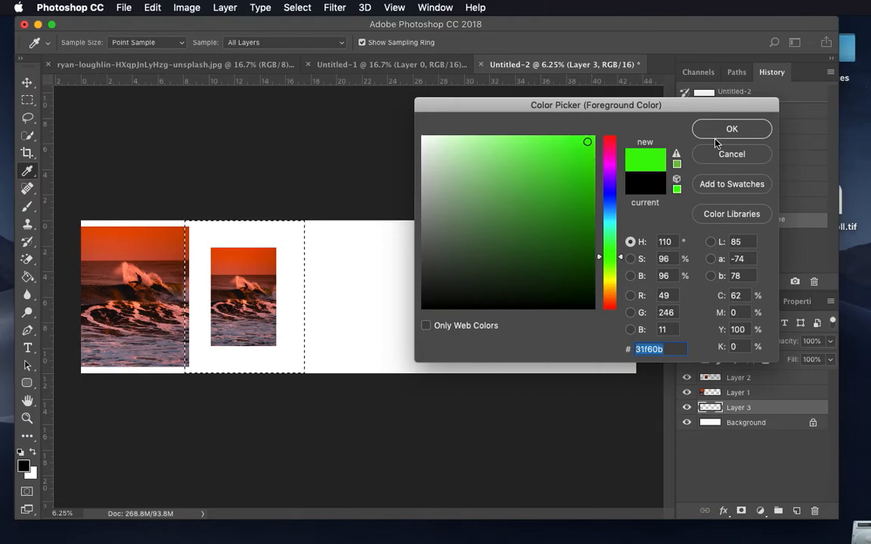
{"action": "left_click", "coordinate": [731, 130]}
{"action": "key", "text": "g"}
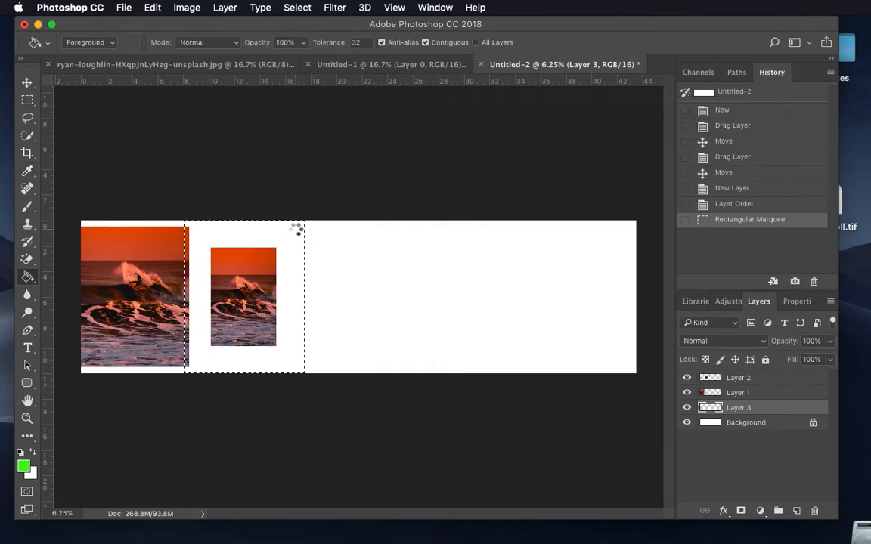
{"action": "left_click", "coordinate": [302, 235]}
Step: Shift the green rectangle slightly to the right behind the bordered photo and deselect it
{"action": "key", "text": "v"}
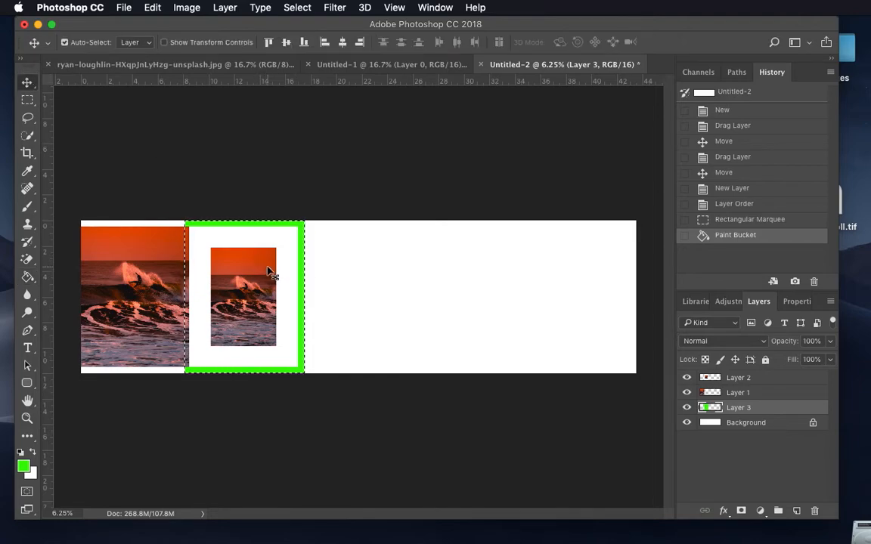
{"action": "left_click_drag", "start_coordinate": [276, 263], "coordinate": [297, 271]}
{"action": "key", "text": "shift+Right"}
{"action": "key", "text": "Left"}
{"action": "key", "text": "Left"}
{"action": "key", "text": "Left"}
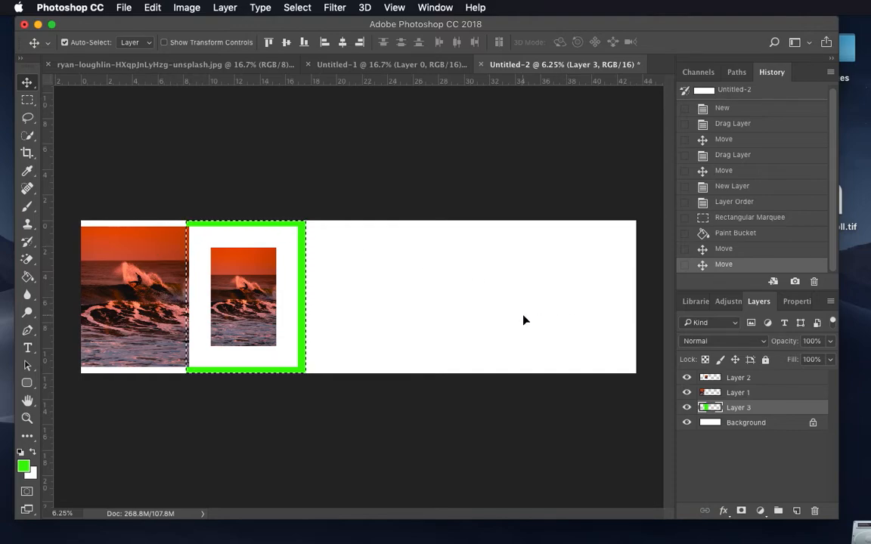
{"action": "left_click", "coordinate": [296, 8]}
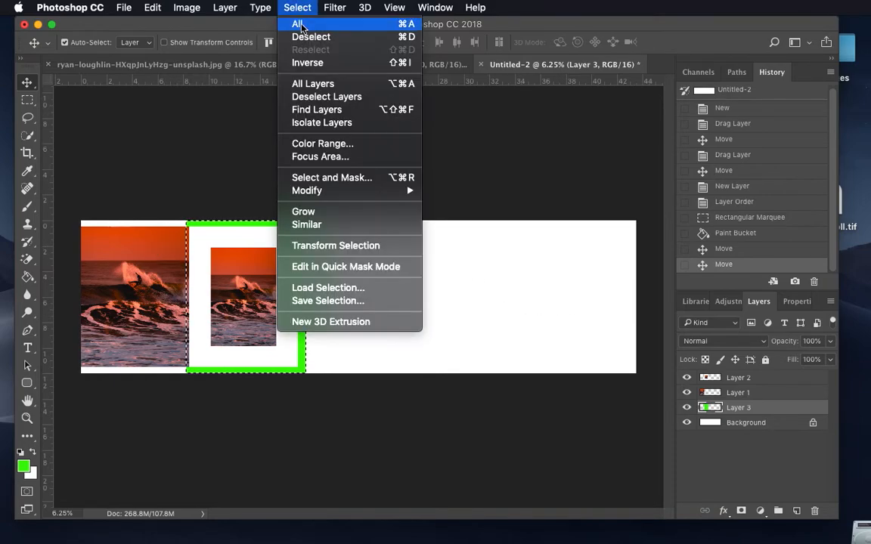
{"action": "left_click", "coordinate": [307, 37]}
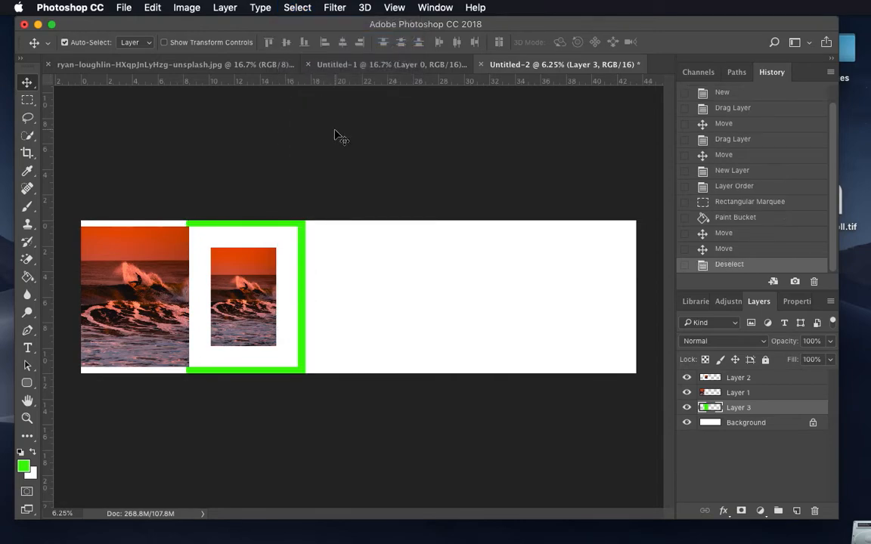
Step: Move the white-bordered photo slightly right so an even green strip shows on both of its sides
{"action": "left_click_drag", "start_coordinate": [266, 257], "coordinate": [271, 260]}
{"action": "key", "text": "Left"}
{"action": "key", "text": "Left"}
{"action": "key", "text": "Left"}
{"action": "key", "text": "Left"}
{"action": "key", "text": "Left"}
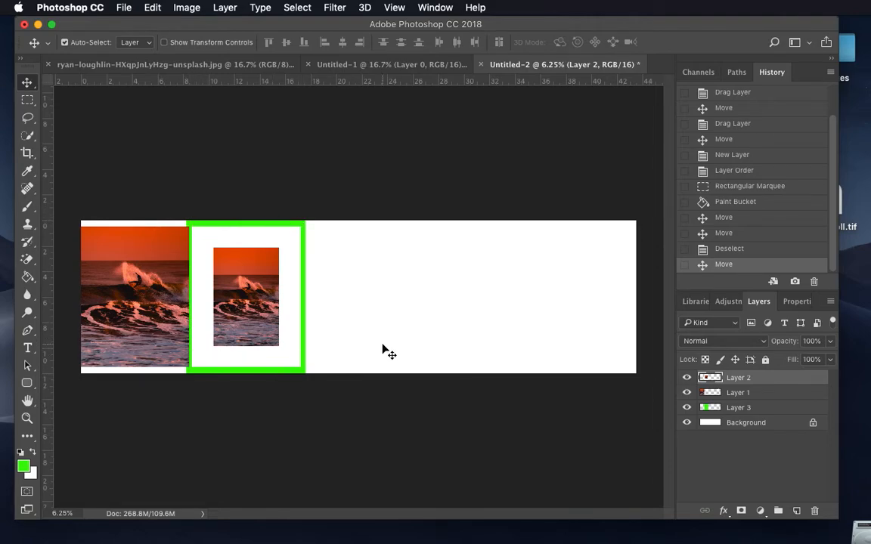
Step: Open all four images from the sized folder inside Images in Photoshop
{"action": "left_click_drag", "start_coordinate": [446, 25], "coordinate": [450, 180]}
{"action": "left_click", "coordinate": [535, 107]}
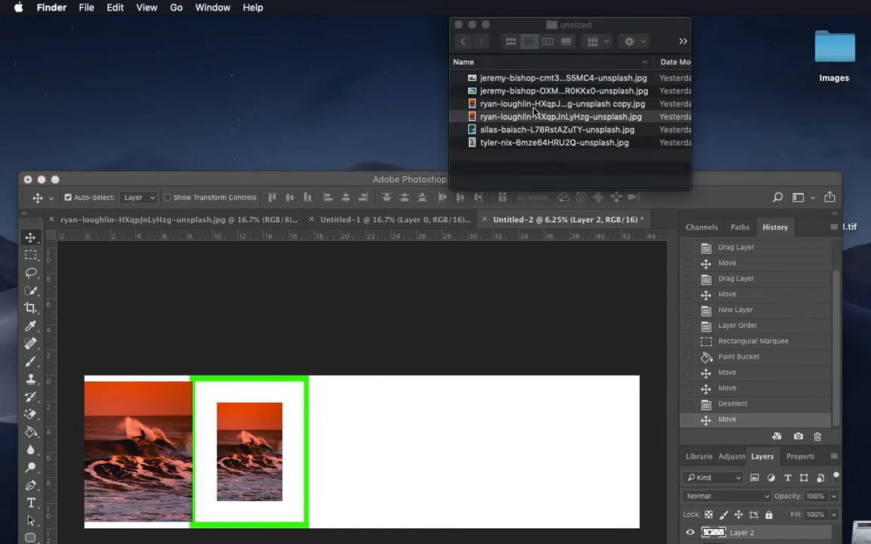
{"action": "left_click", "coordinate": [463, 42]}
{"action": "double_click", "coordinate": [497, 118]}
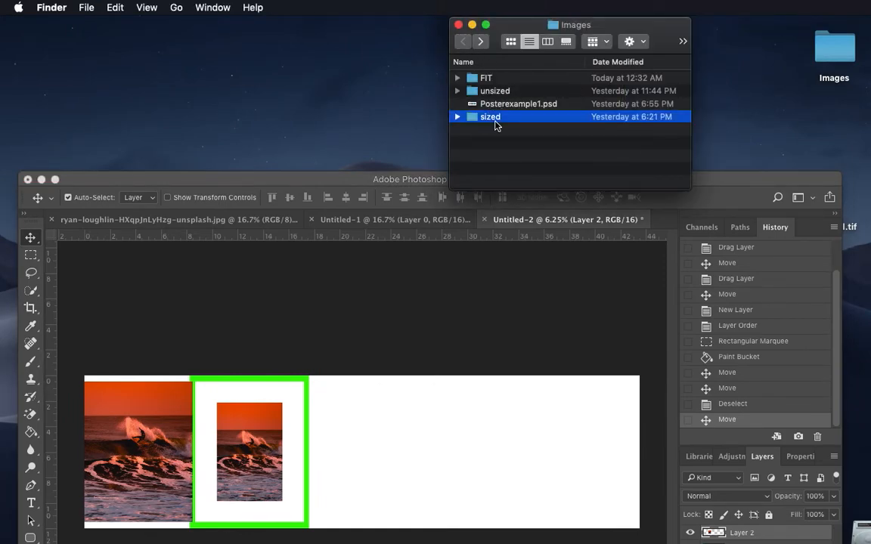
{"action": "key", "text": "super+a"}
{"action": "left_click_drag", "start_coordinate": [498, 118], "coordinate": [360, 520]}
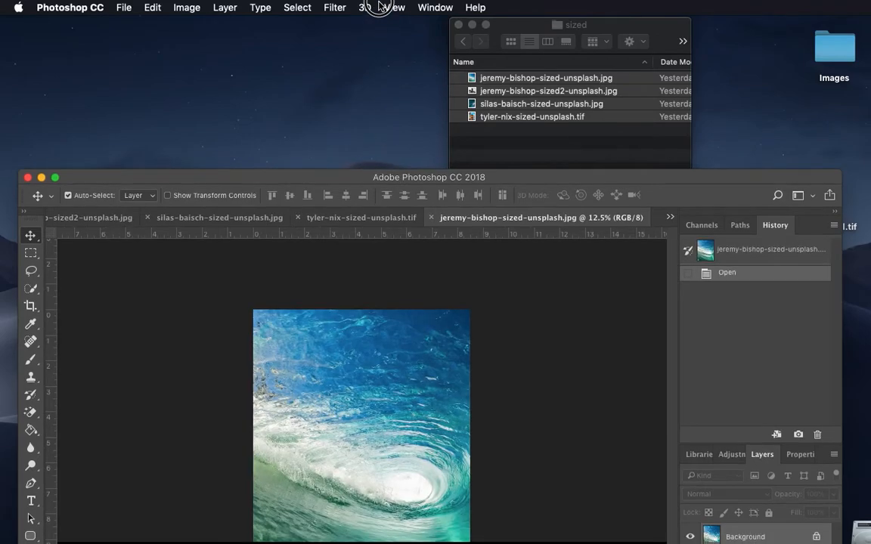
{"action": "left_click_drag", "start_coordinate": [397, 175], "coordinate": [387, 5]}
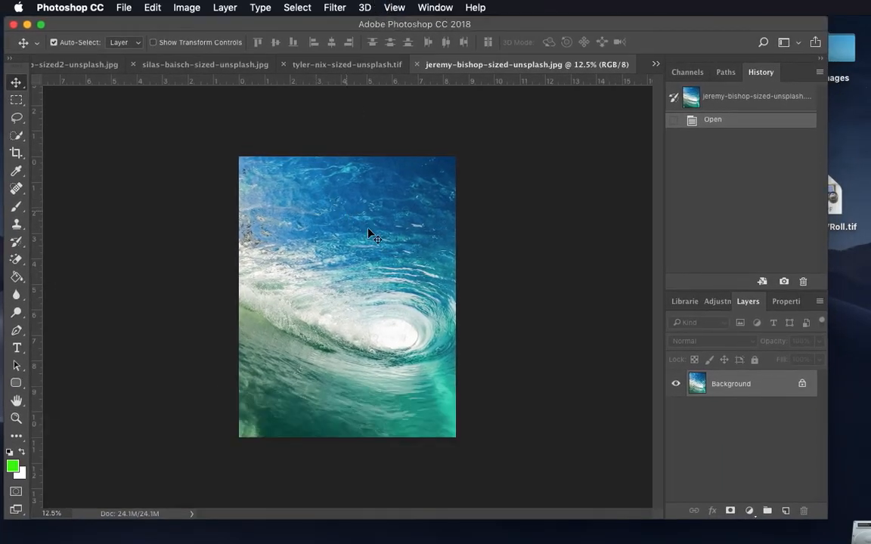
Step: Copy the black-and-white surfer photo into the Untitled-2 document, to the right of the green-framed photo
{"action": "left_click", "coordinate": [656, 65]}
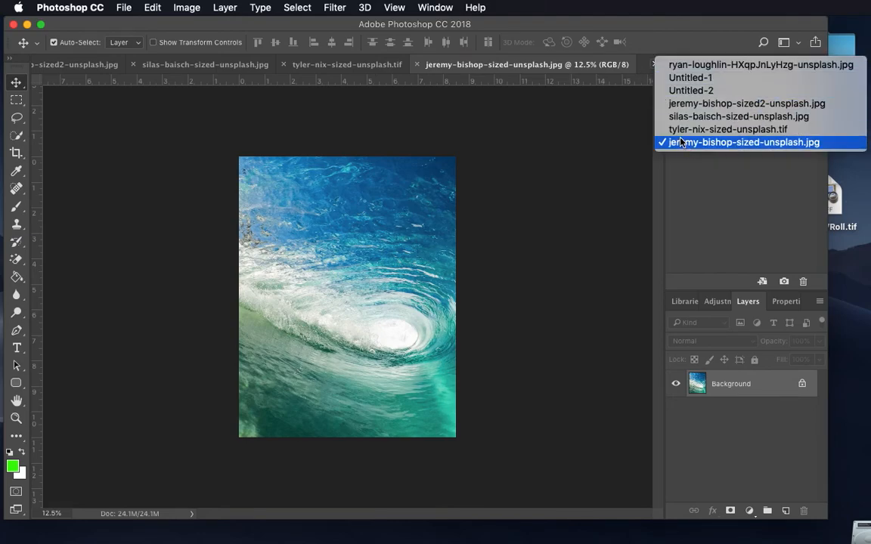
{"action": "left_click", "coordinate": [681, 89]}
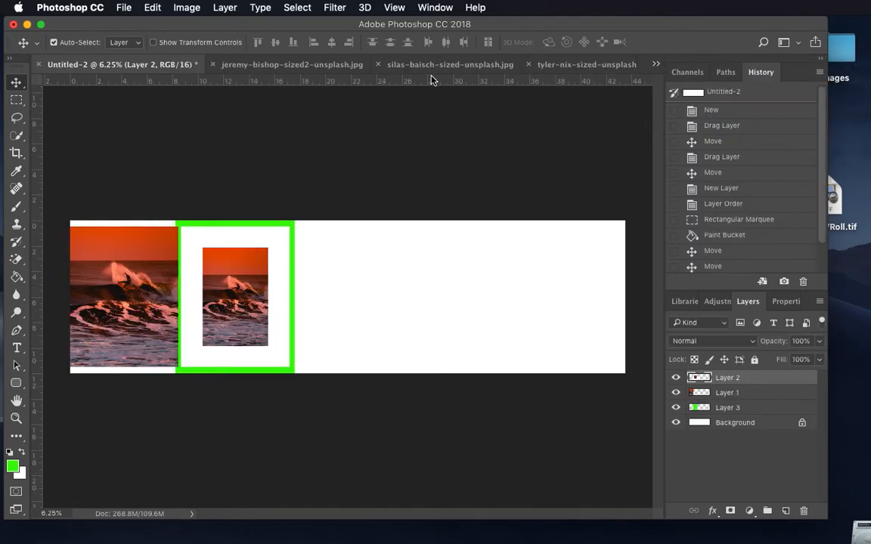
{"action": "left_click", "coordinate": [318, 64]}
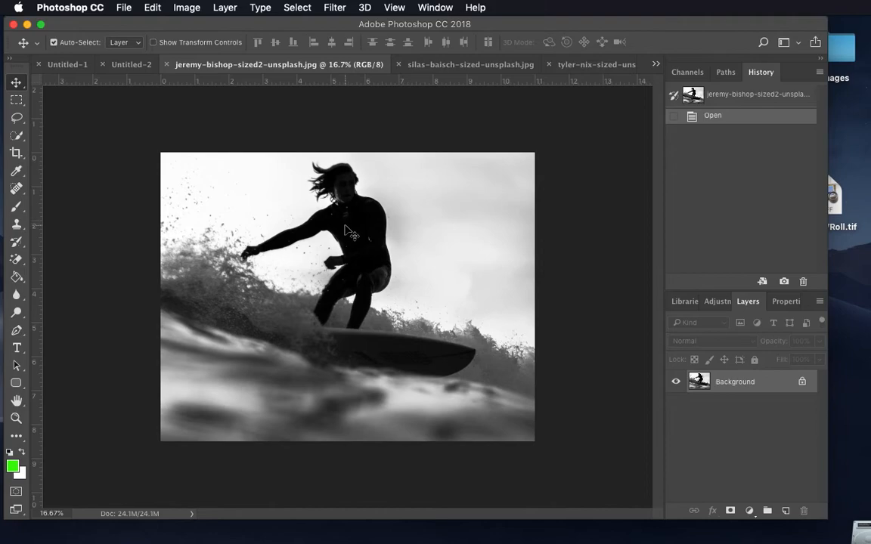
{"action": "left_click_drag", "start_coordinate": [291, 191], "coordinate": [387, 289]}
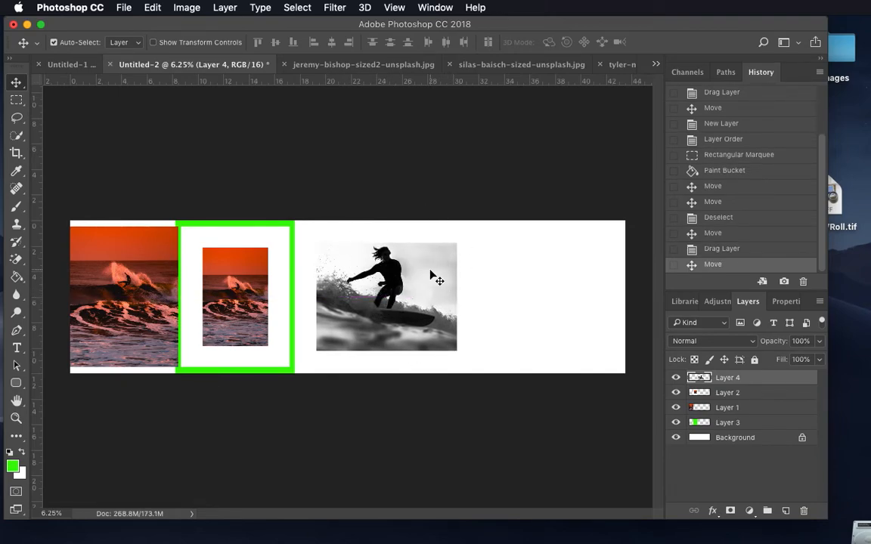
Step: Rotate the black-and-white surfer photo 90° counterclockwise and move it against the green frame's edge
{"action": "key", "text": "super+t"}
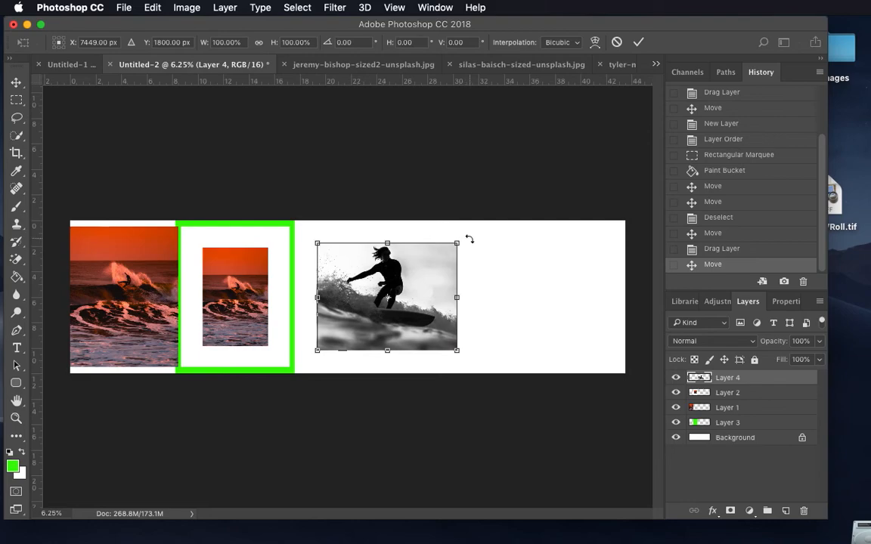
{"action": "left_click", "coordinate": [469, 239]}
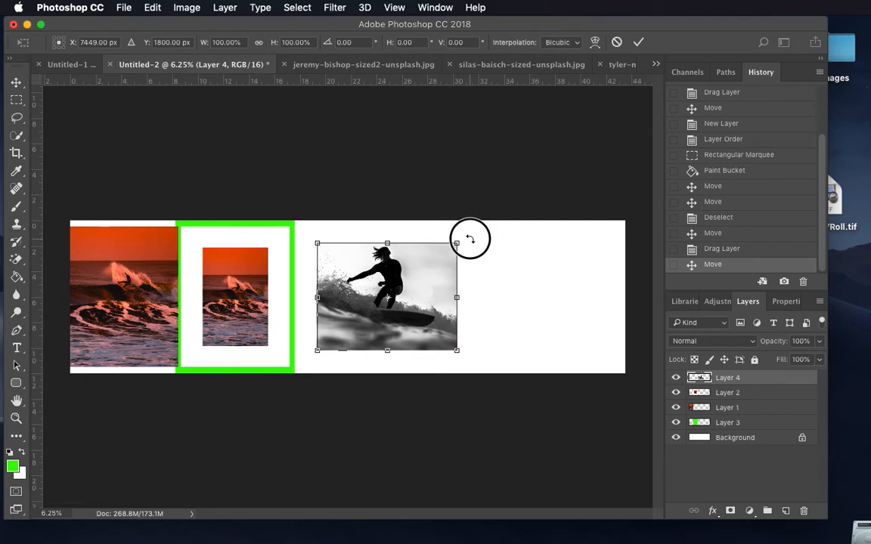
{"action": "left_click_drag", "start_coordinate": [469, 239], "coordinate": [331, 227]}
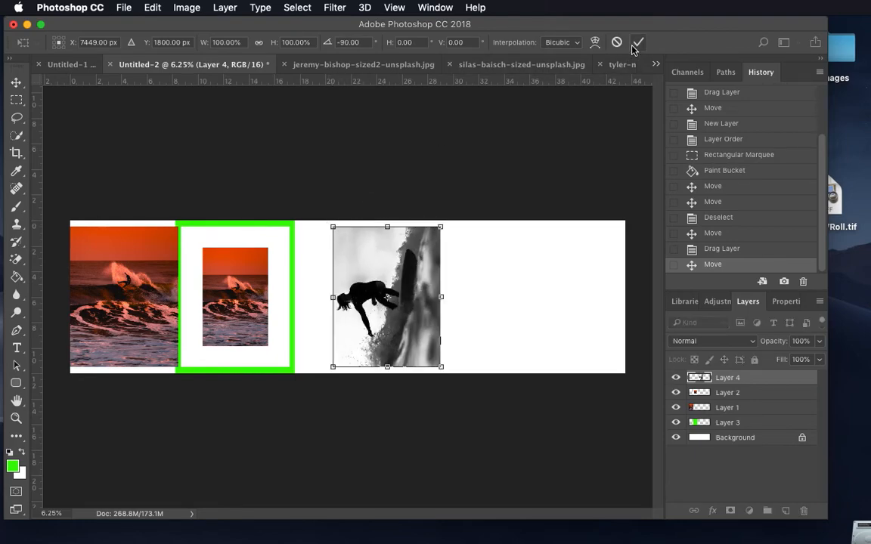
{"action": "key", "text": "Return"}
{"action": "left_click_drag", "start_coordinate": [403, 269], "coordinate": [372, 268]}
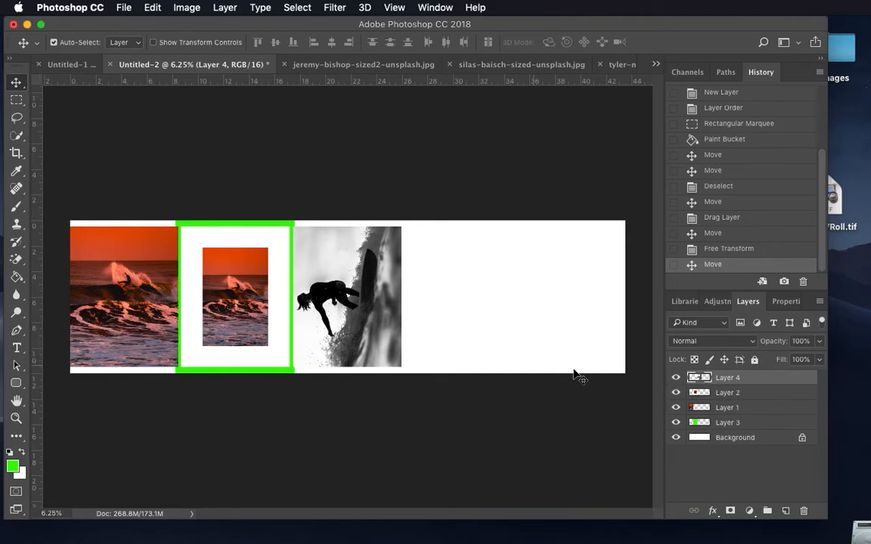
Step: Stretch the green rectangle on Layer 3 sideways to the far edge of the rotated surfer photo
{"action": "left_click", "coordinate": [738, 424]}
{"action": "key", "text": "super+t"}
{"action": "left_click_drag", "start_coordinate": [294, 296], "coordinate": [402, 296]}
{"action": "left_click", "coordinate": [639, 42]}
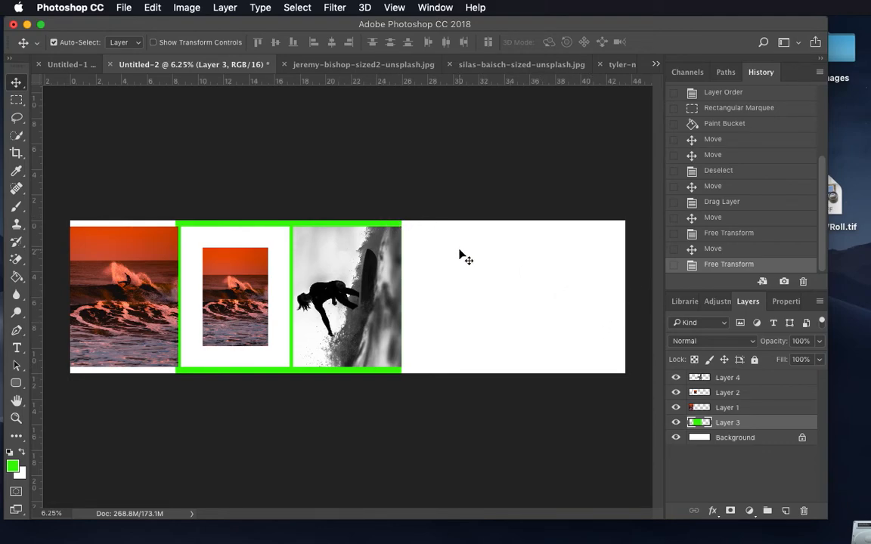
Step: Open Posterexample1.psd from the Images folder in Photoshop
{"action": "left_click_drag", "start_coordinate": [406, 20], "coordinate": [422, 121]}
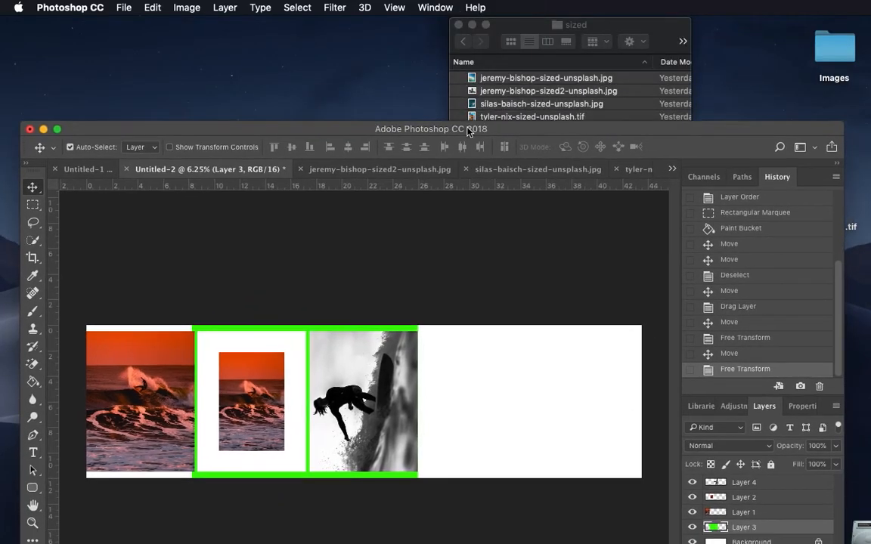
{"action": "left_click", "coordinate": [464, 52]}
{"action": "key", "text": "super+a"}
{"action": "left_click", "coordinate": [462, 47]}
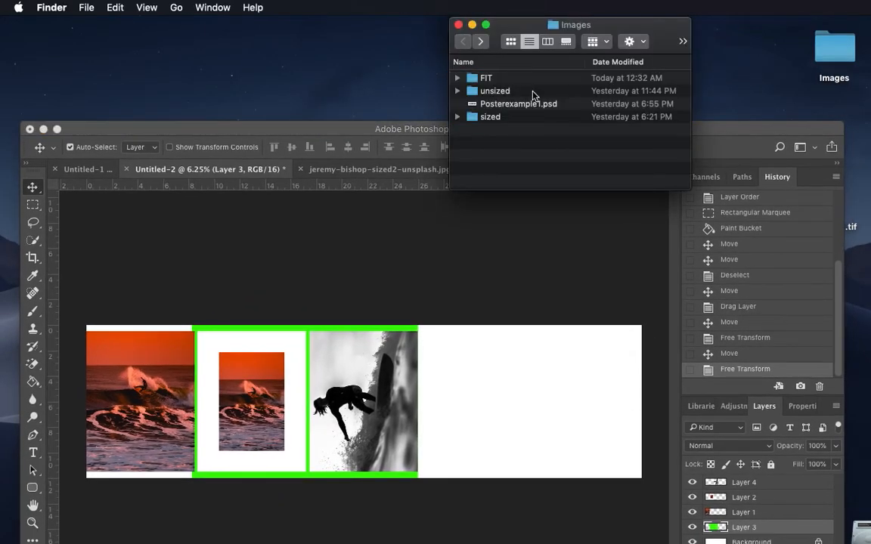
{"action": "double_click", "coordinate": [518, 115]}
{"action": "left_click", "coordinate": [459, 44]}
{"action": "left_click", "coordinate": [502, 105]}
{"action": "double_click", "coordinate": [502, 106]}
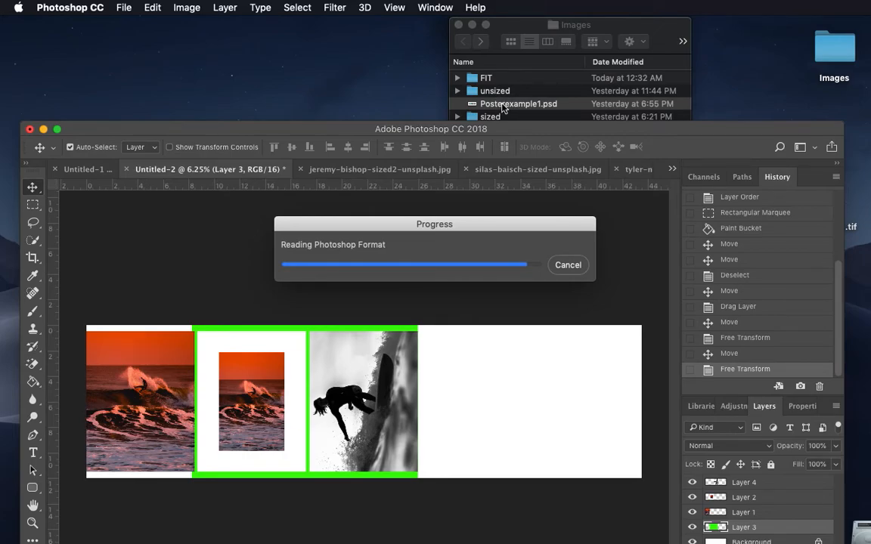
{"action": "left_click_drag", "start_coordinate": [494, 132], "coordinate": [478, 6]}
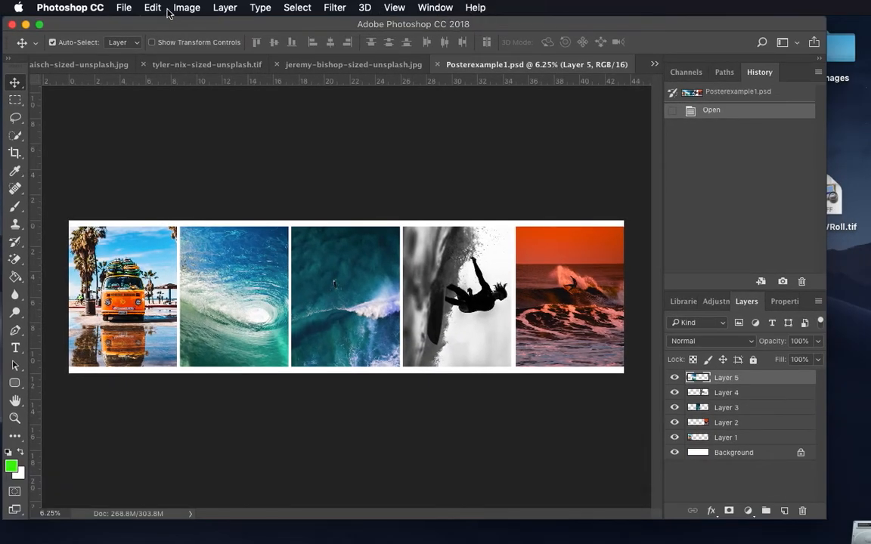
Step: Save a layered Photoshop version of the poster as surf44"roll.psd in the Images folder with Maximize Compatibility on
{"action": "left_click", "coordinate": [123, 7]}
{"action": "left_click", "coordinate": [134, 151]}
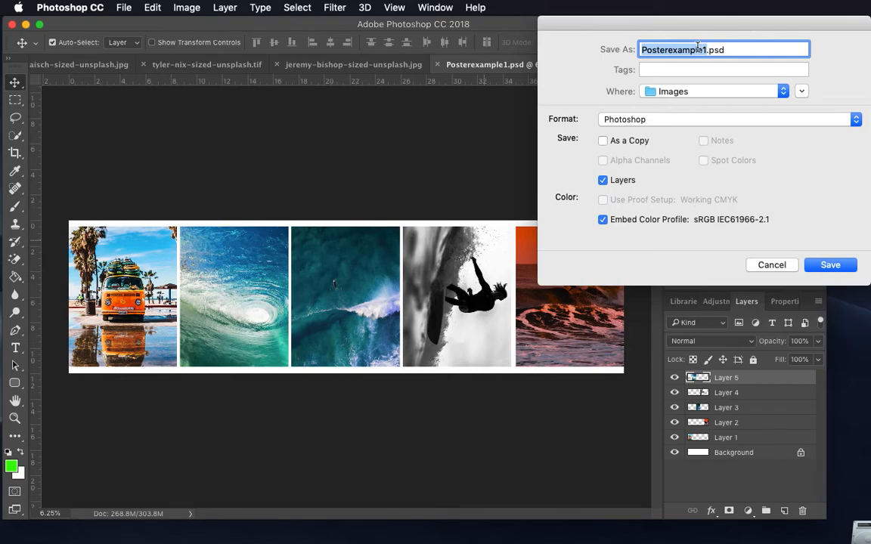
{"action": "type", "text": "surf44\"roll"}
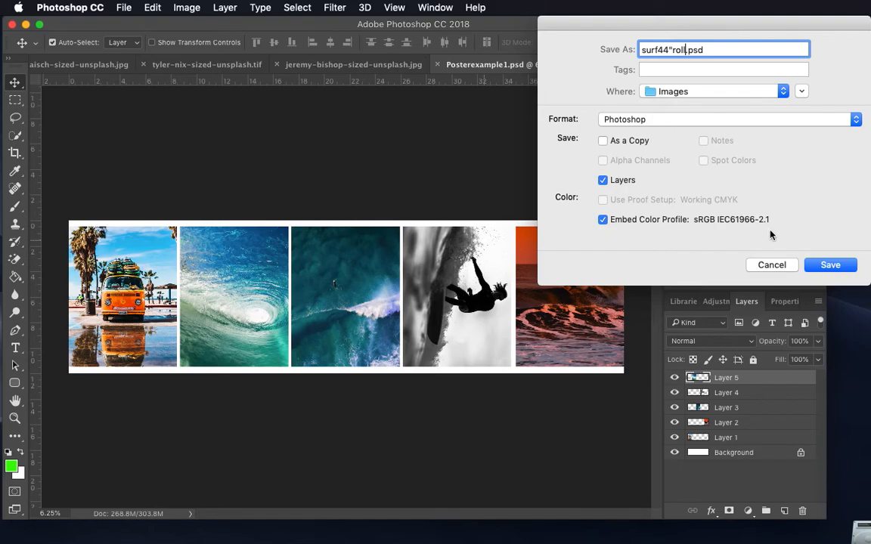
{"action": "left_click", "coordinate": [818, 265]}
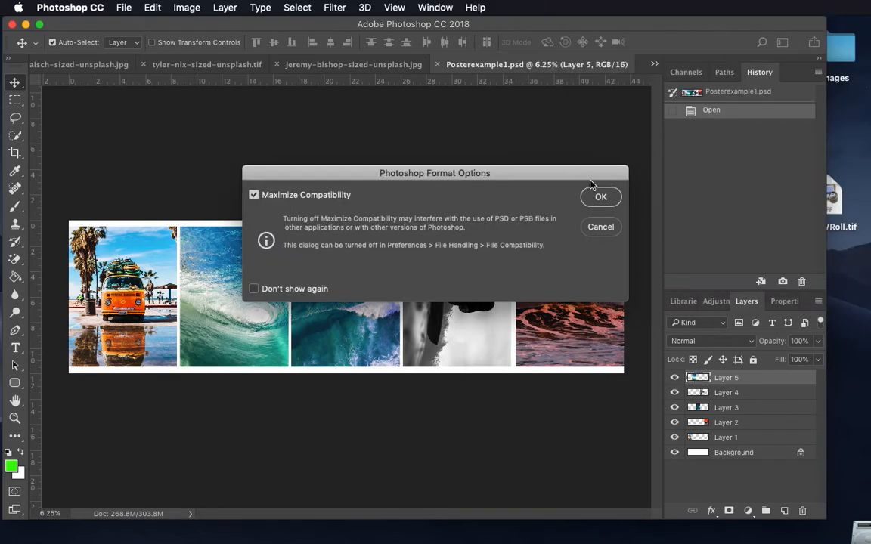
{"action": "left_click", "coordinate": [602, 198]}
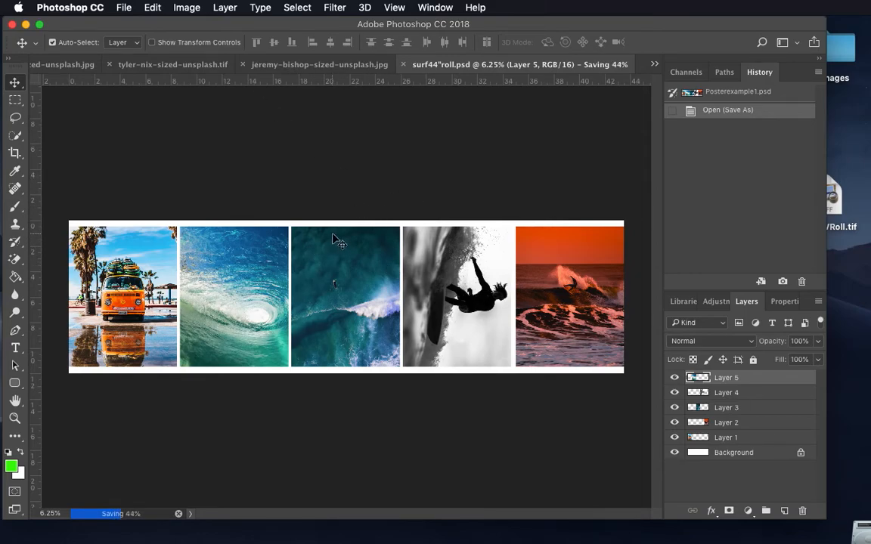
Step: Flatten the five-photo poster into a single Background layer
{"action": "left_click", "coordinate": [225, 8]}
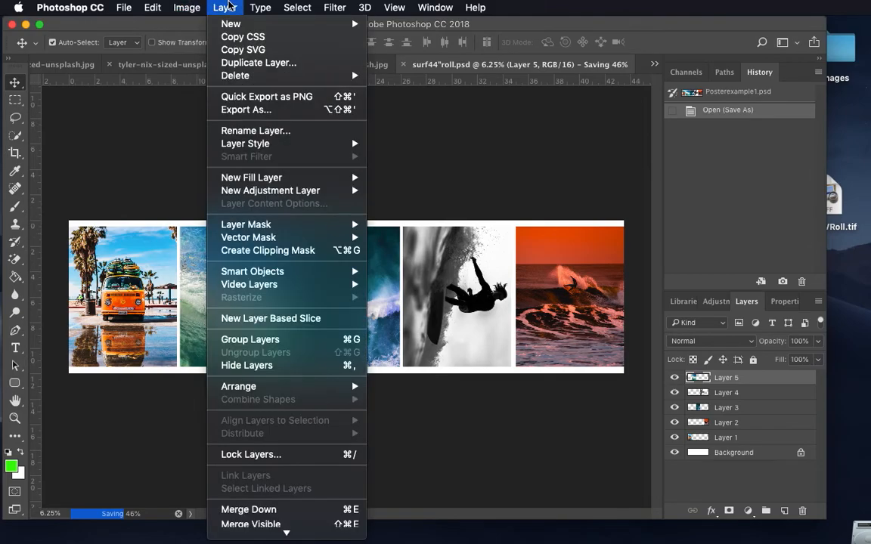
{"action": "mouse_move", "coordinate": [253, 531]}
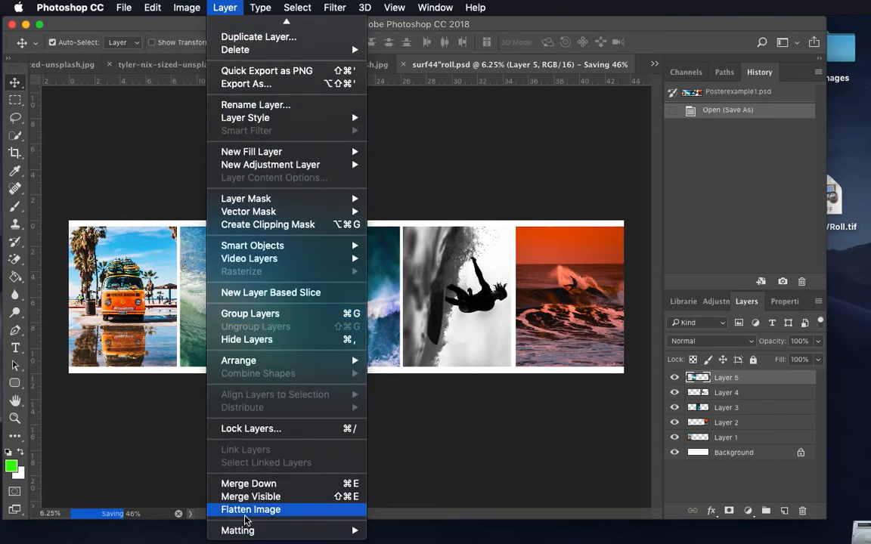
{"action": "left_click", "coordinate": [246, 512]}
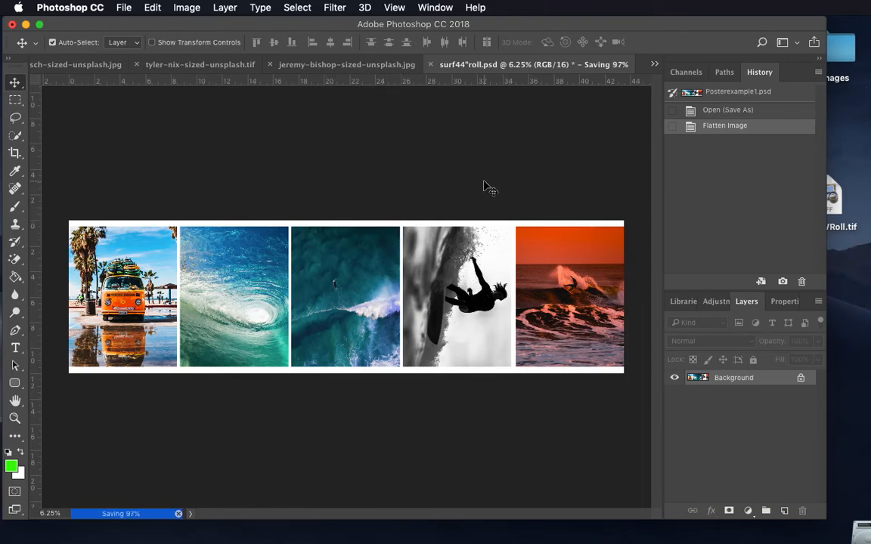
{"action": "left_click", "coordinate": [123, 7]}
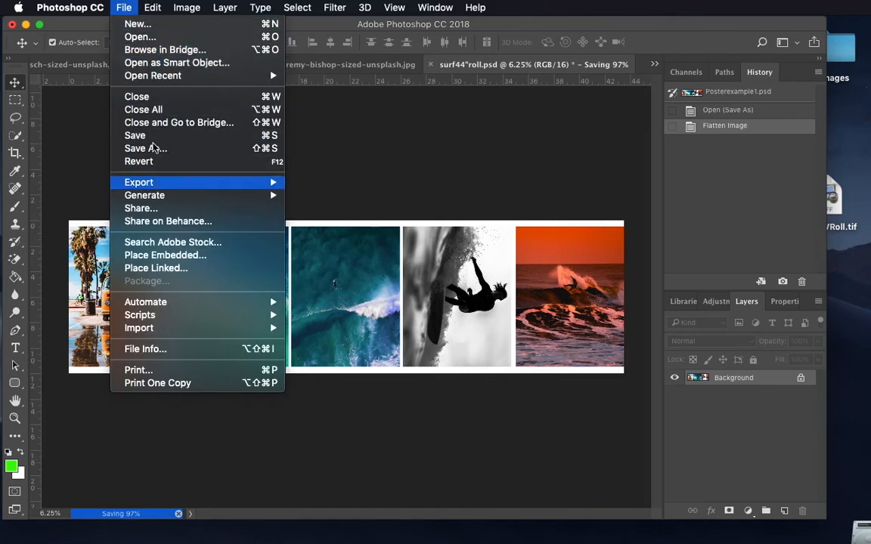
{"action": "left_click", "coordinate": [153, 149]}
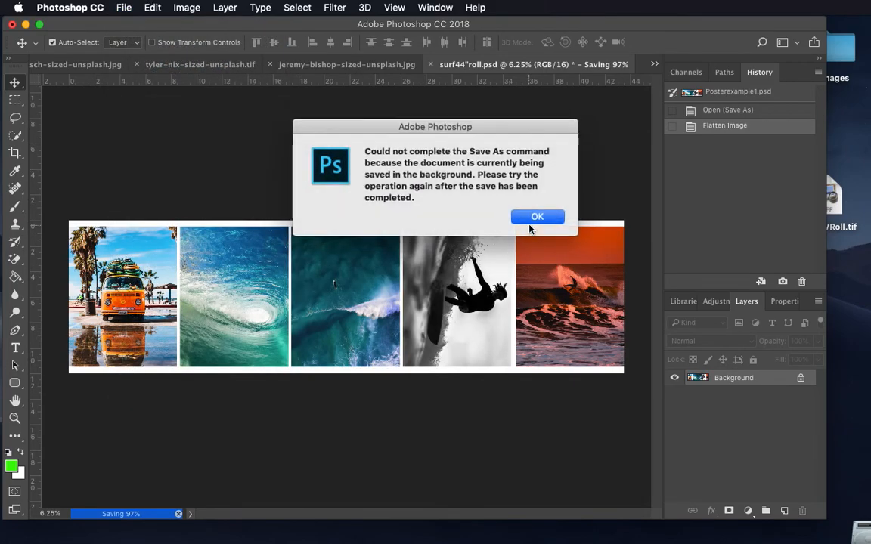
{"action": "left_click", "coordinate": [534, 219]}
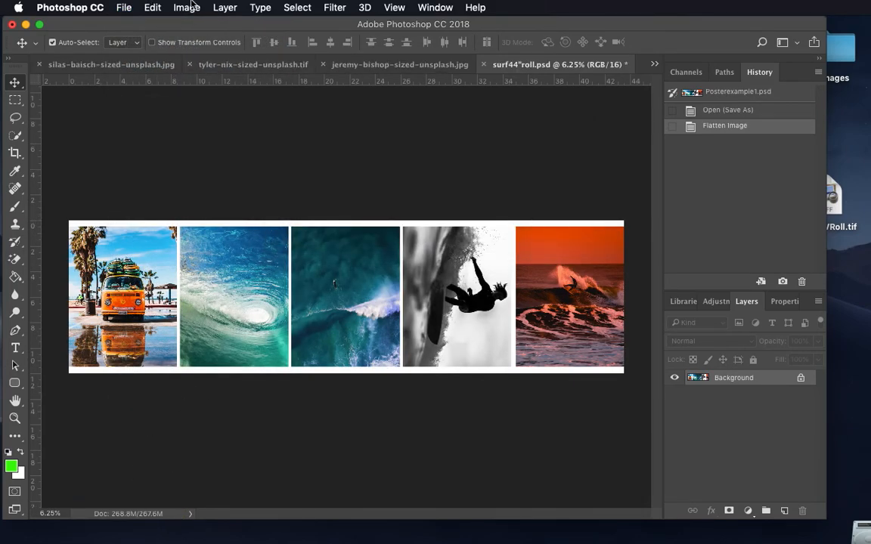
Step: Save the flattened poster as the TIFF surf44"rollFLAT.tif in the Images folder, with no compression, interleaved pixel order and IBM PC byte order
{"action": "left_click", "coordinate": [123, 6]}
{"action": "left_click", "coordinate": [158, 151]}
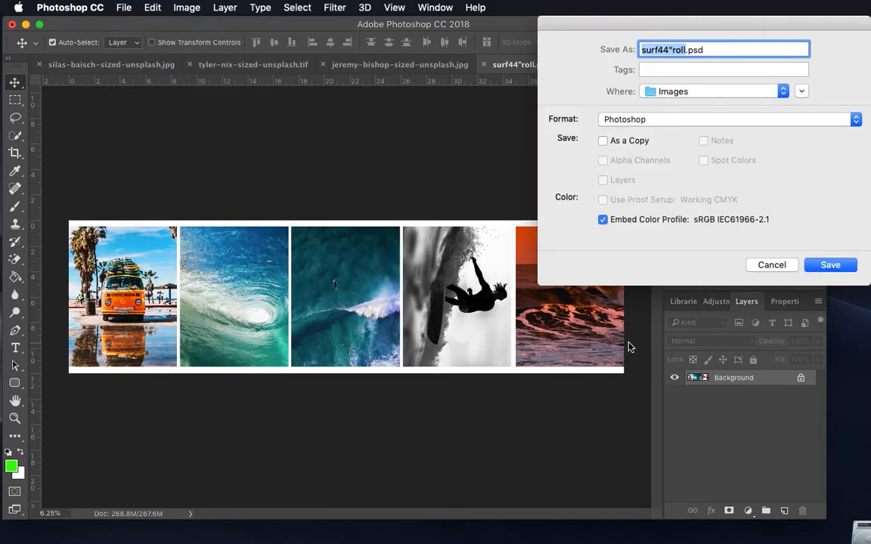
{"action": "left_click", "coordinate": [686, 50]}
{"action": "type", "text": "F"}
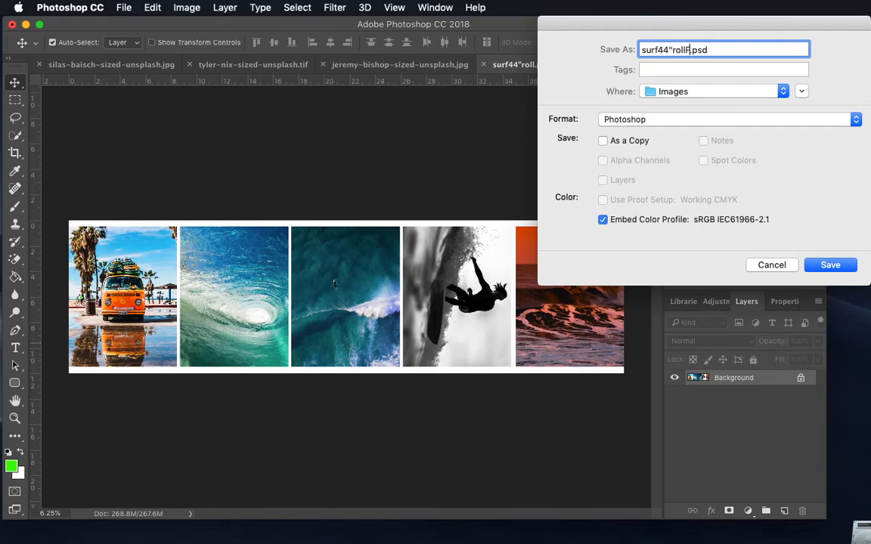
{"action": "type", "text": "LAT"}
{"action": "left_click", "coordinate": [648, 120]}
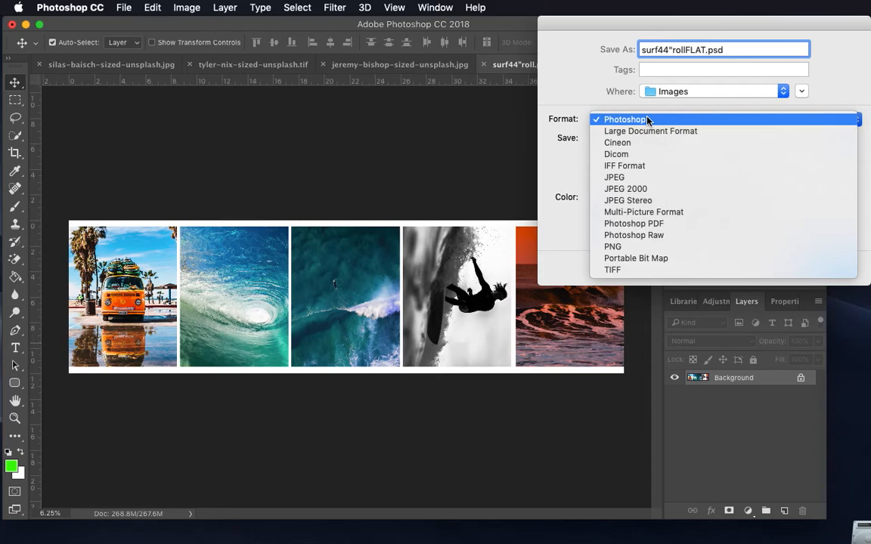
{"action": "left_click", "coordinate": [637, 271]}
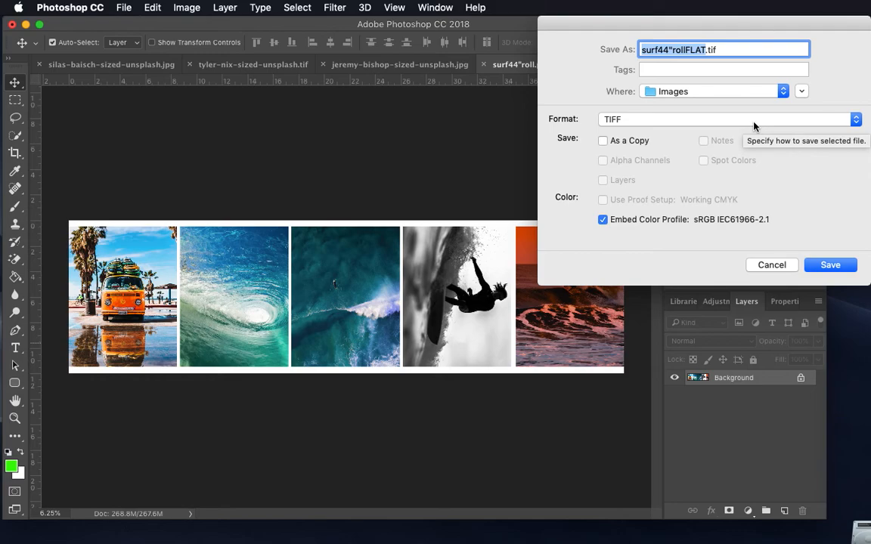
{"action": "left_click", "coordinate": [827, 265]}
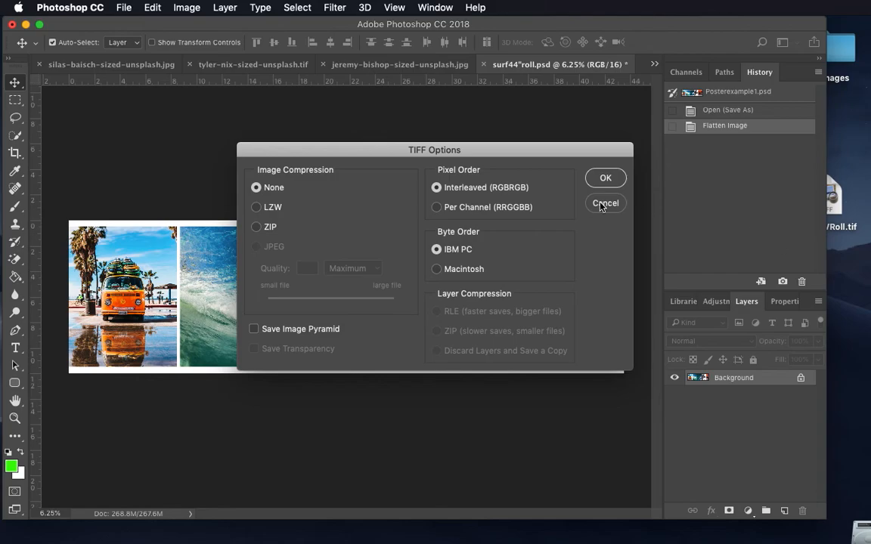
{"action": "left_click", "coordinate": [605, 176]}
{"action": "left_click", "coordinate": [605, 177]}
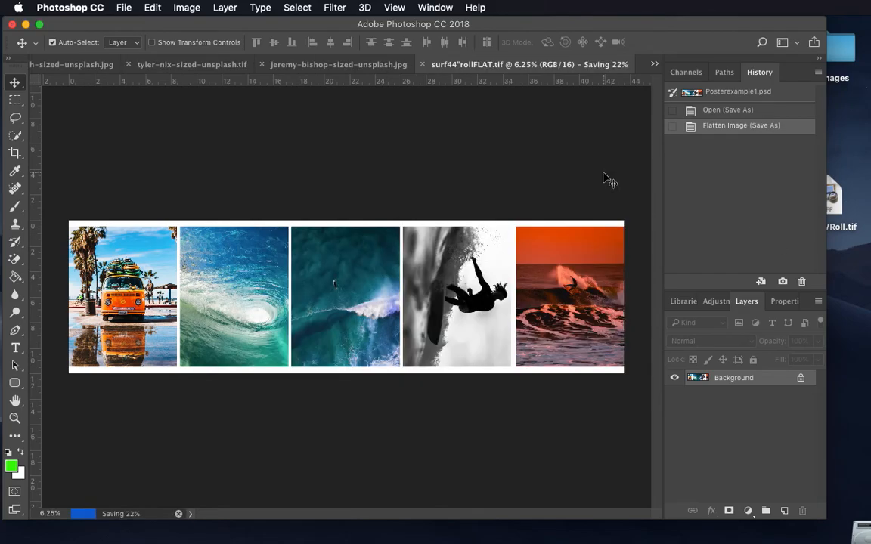
Step: Look through the open single photos of the wave, the orange van and the aerial ocean view, and return to surf44"rollFLAT.tif
{"action": "left_click", "coordinate": [301, 71]}
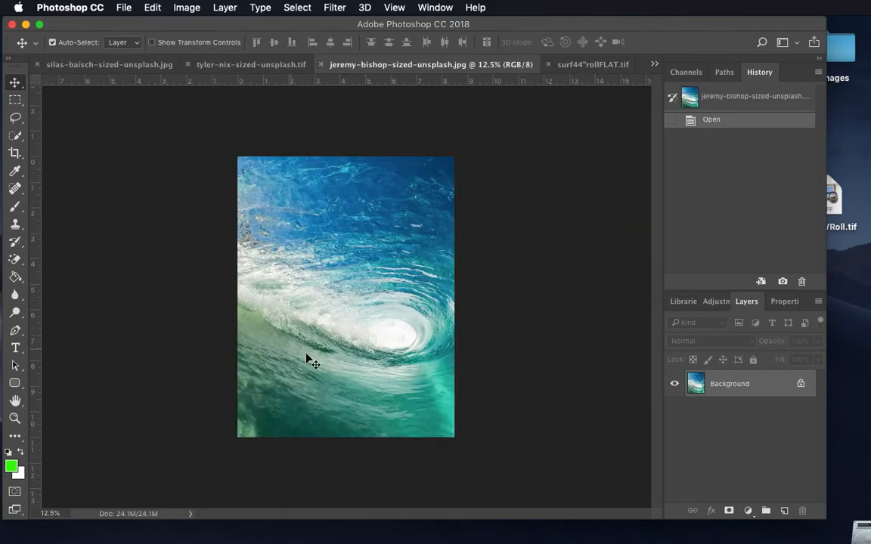
{"action": "left_click", "coordinate": [232, 64]}
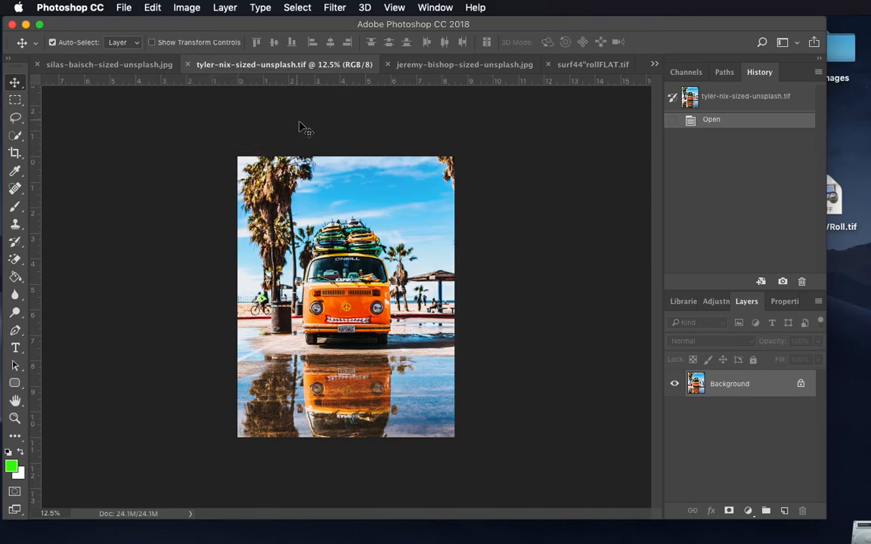
{"action": "left_click", "coordinate": [110, 64]}
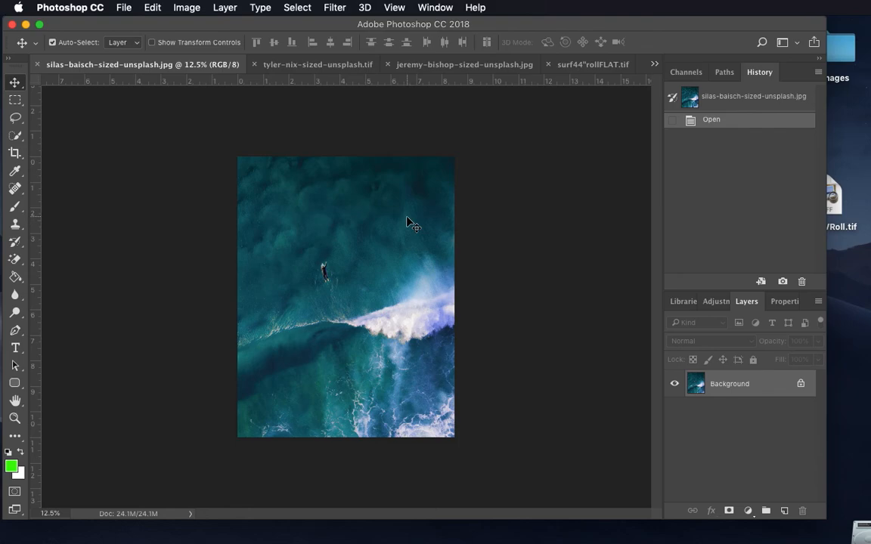
{"action": "left_click", "coordinate": [318, 64]}
{"action": "left_click", "coordinate": [480, 64]}
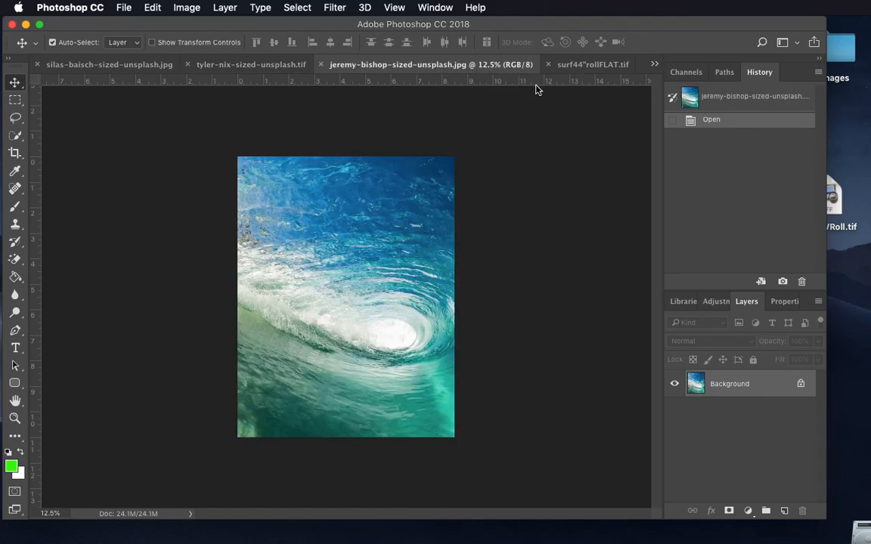
{"action": "left_click", "coordinate": [573, 66]}
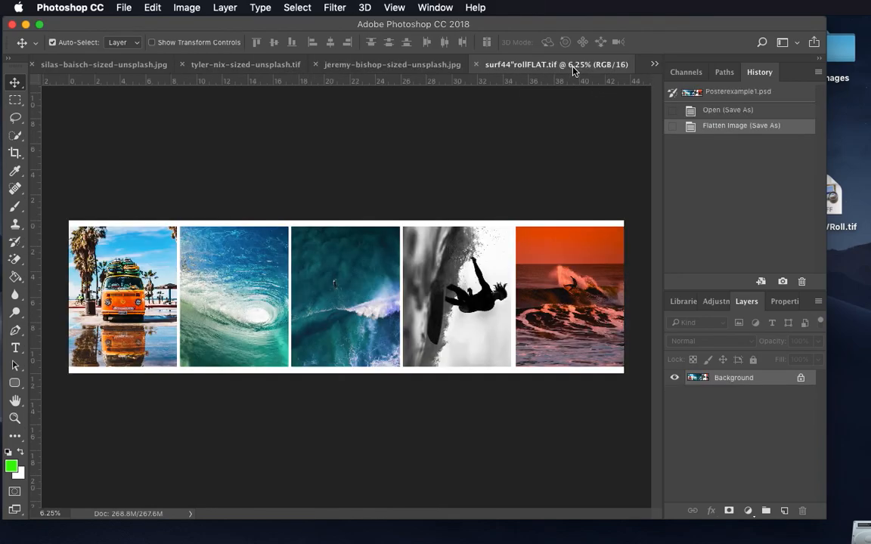